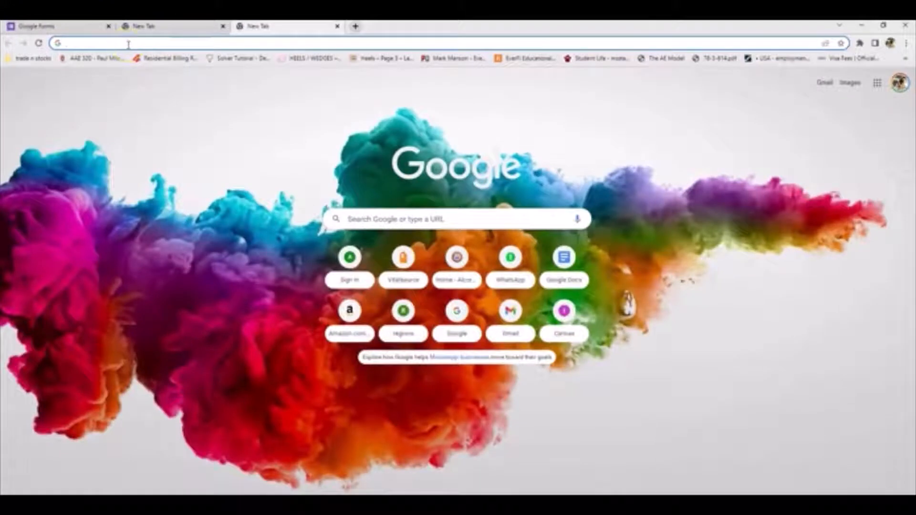
Open forms.google.com and close the spare empty browser tab
type("forms.g")
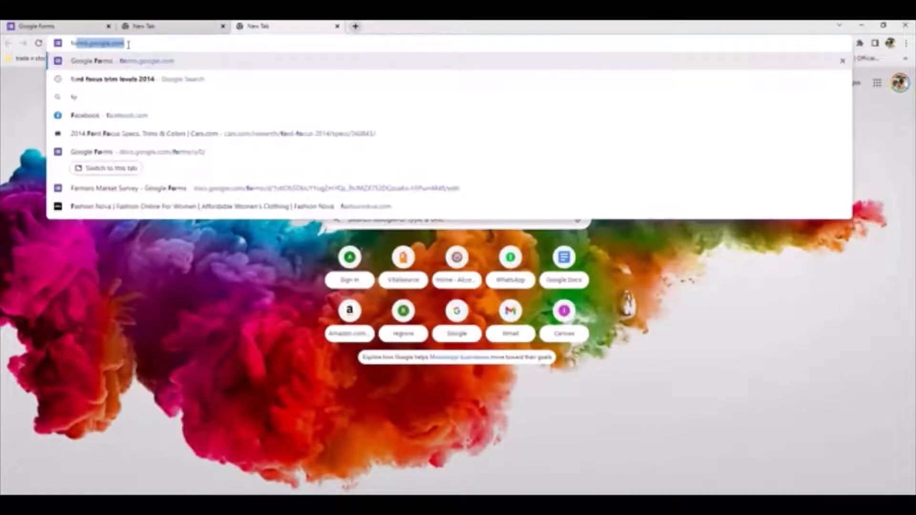
type("oog")
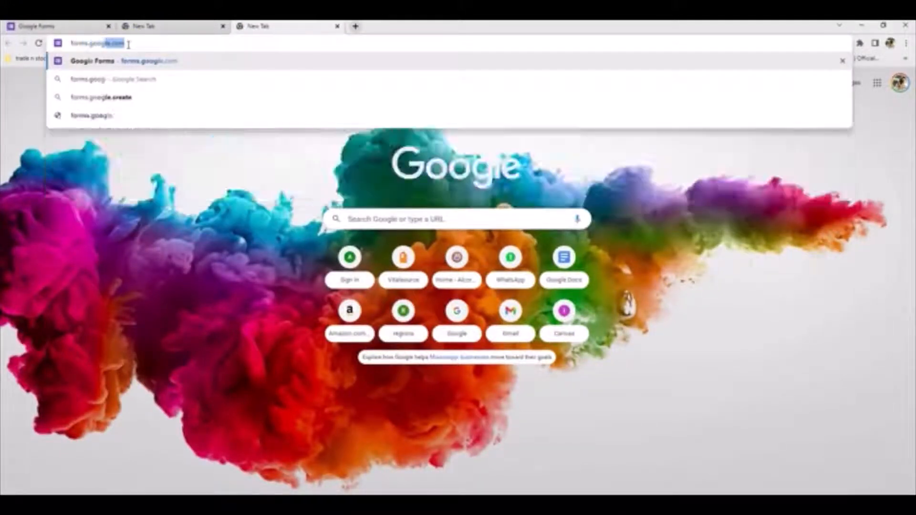
type("le.com")
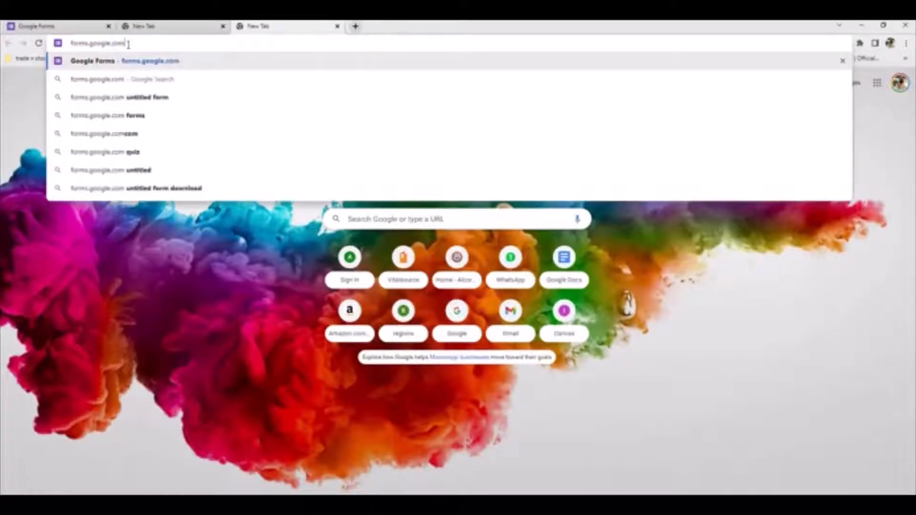
key("Return")
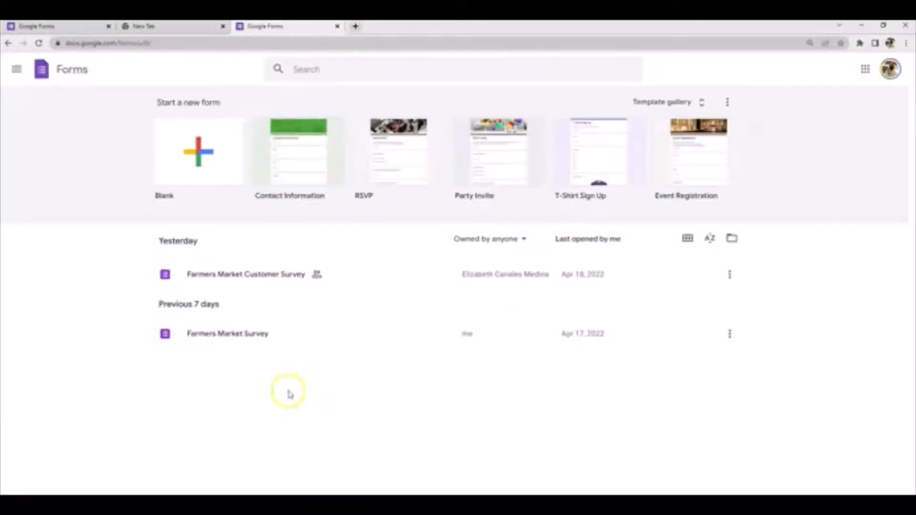
left_click(224, 26)
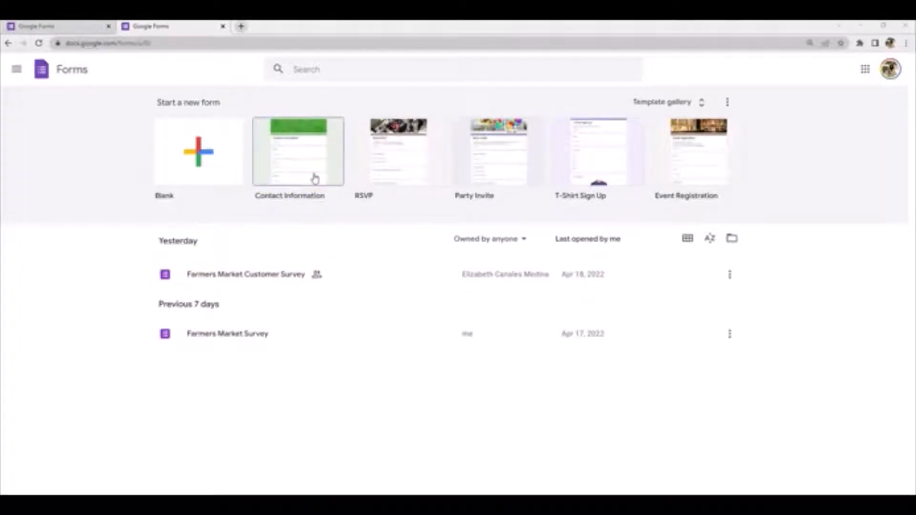
Create a blank form and title it "Farmers Market Customer Survey"
left_click(210, 156)
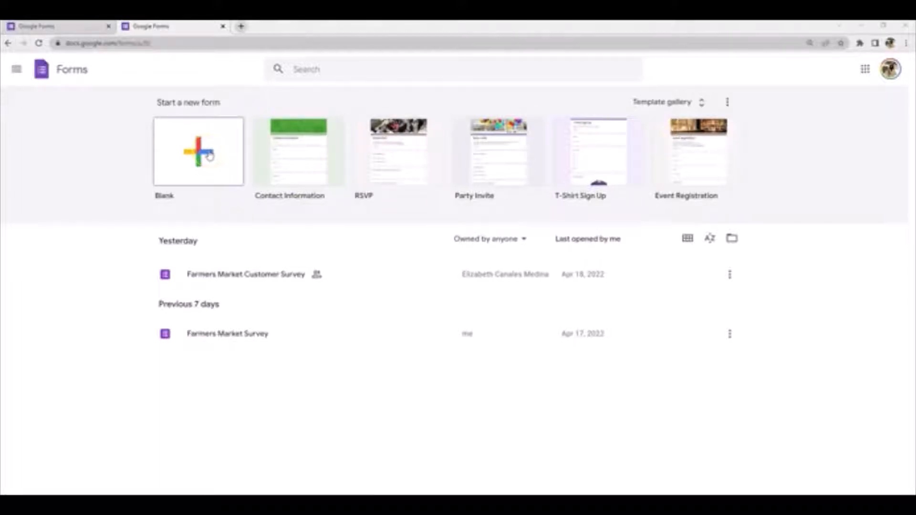
left_click(210, 156)
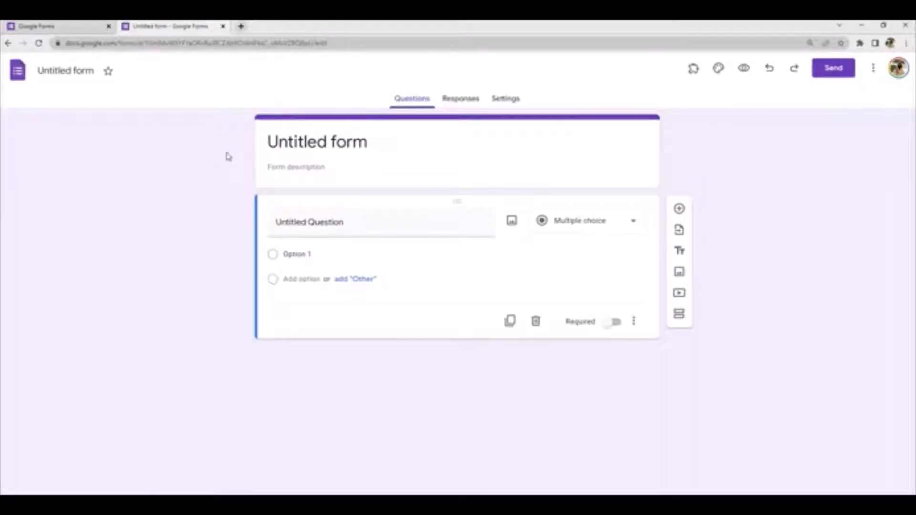
left_click(296, 139)
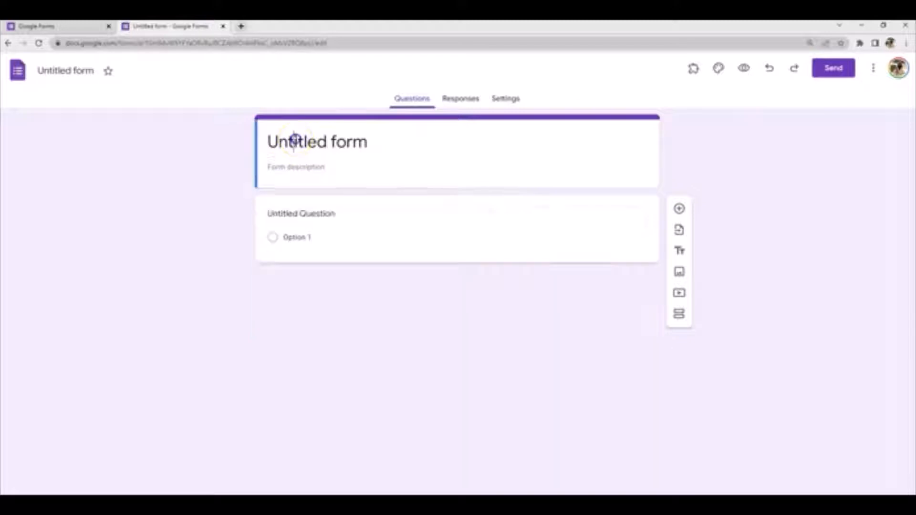
left_click(376, 139)
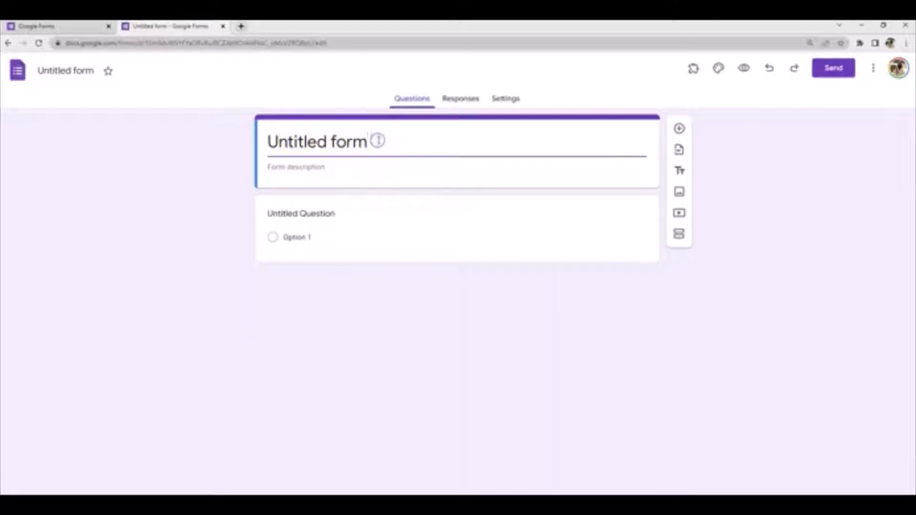
key("BackSpace")
key("BackSpace")
key("BackSpace")
key("BackSpace")
key("BackSpace")
key("BackSpace")
key("BackSpace")
key("BackSpace")
key("BackSpace")
key("BackSpace")
key("BackSpace")
key("BackSpace")
key("BackSpace")
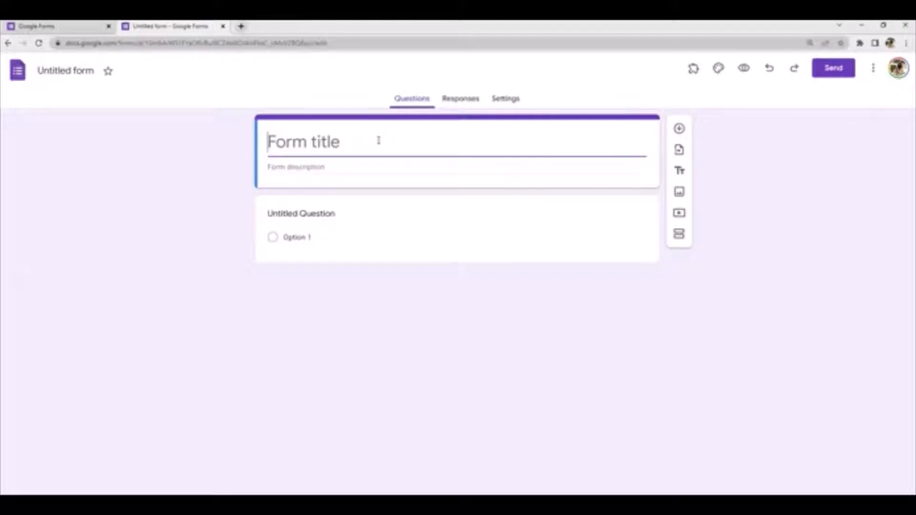
type("F")
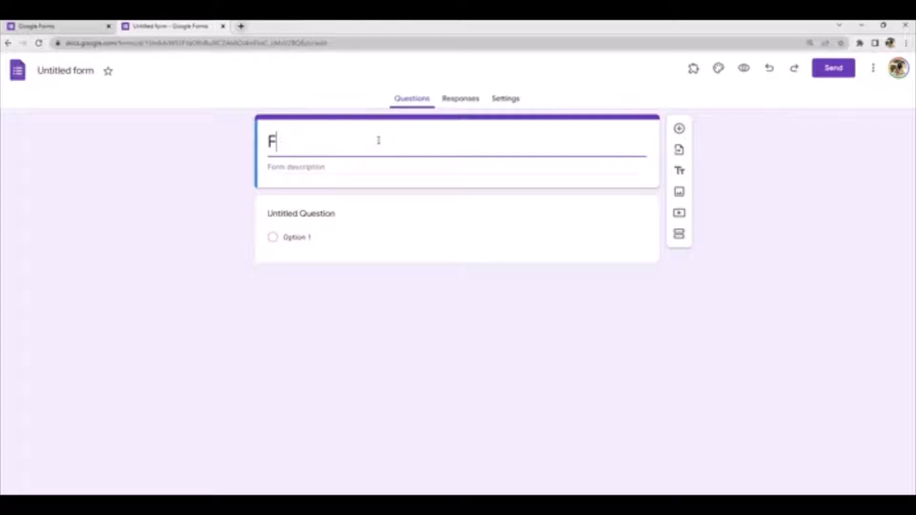
type("armers MArkey")
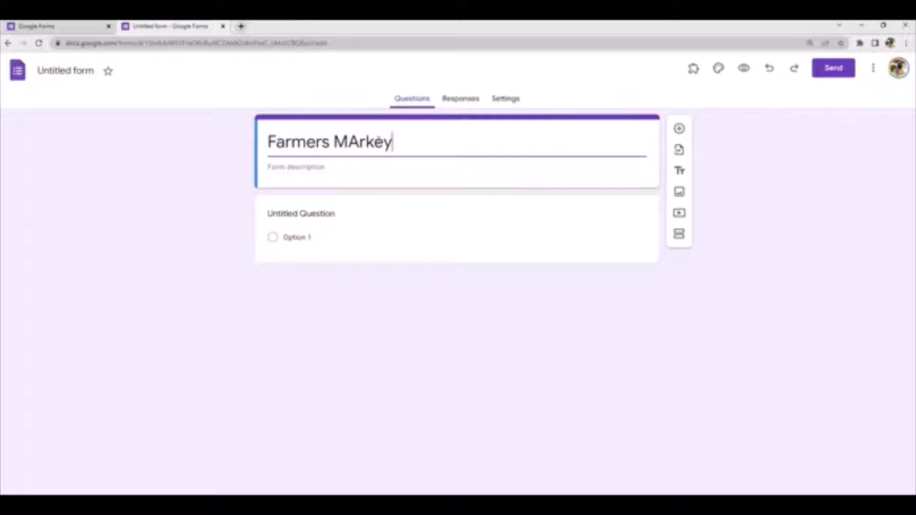
key("BackSpace")
type("t Custo")
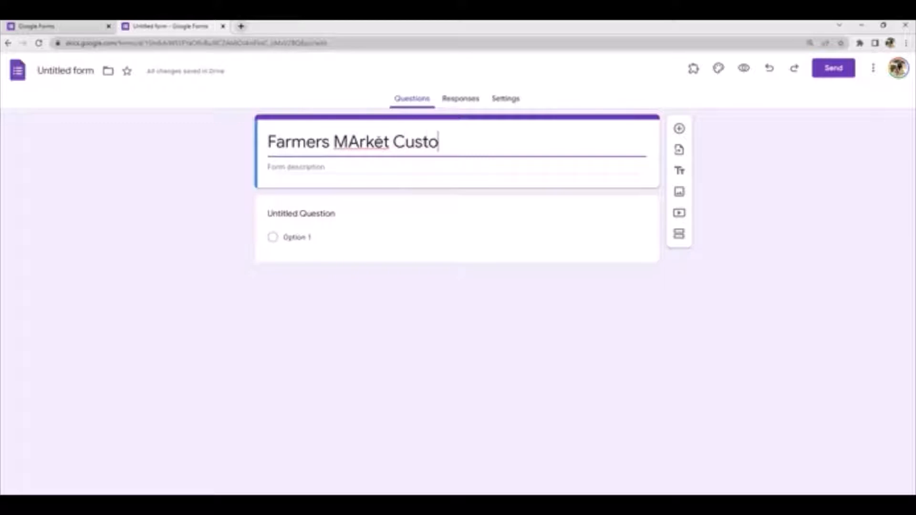
type("mer Surv")
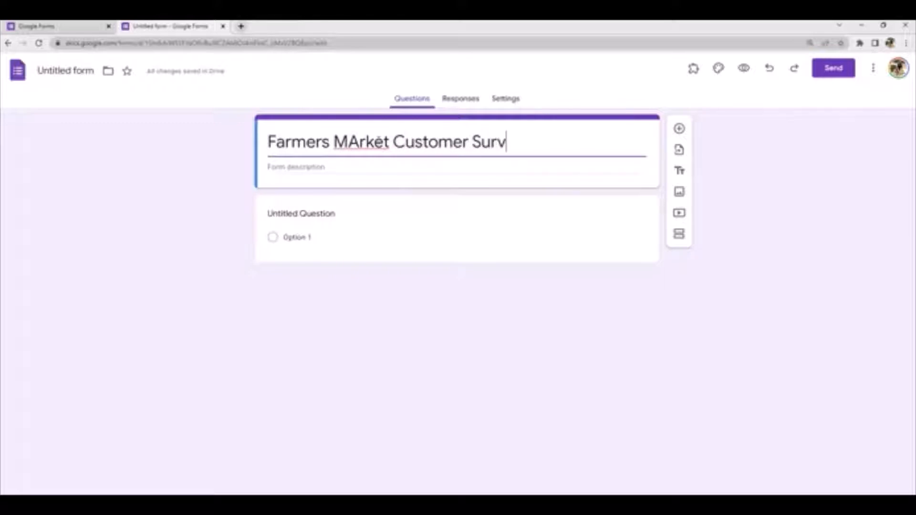
type("ey")
left_click(358, 143)
key("BackSpace")
type("a")
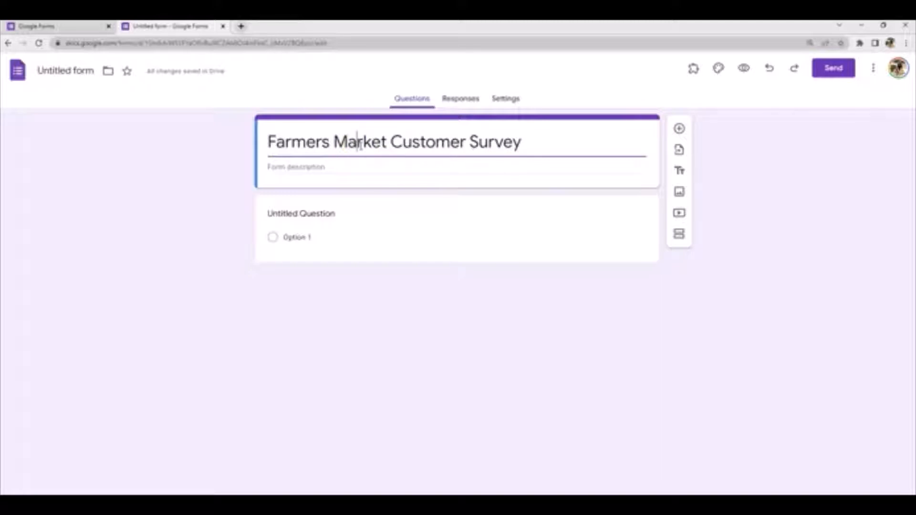
left_click(358, 143)
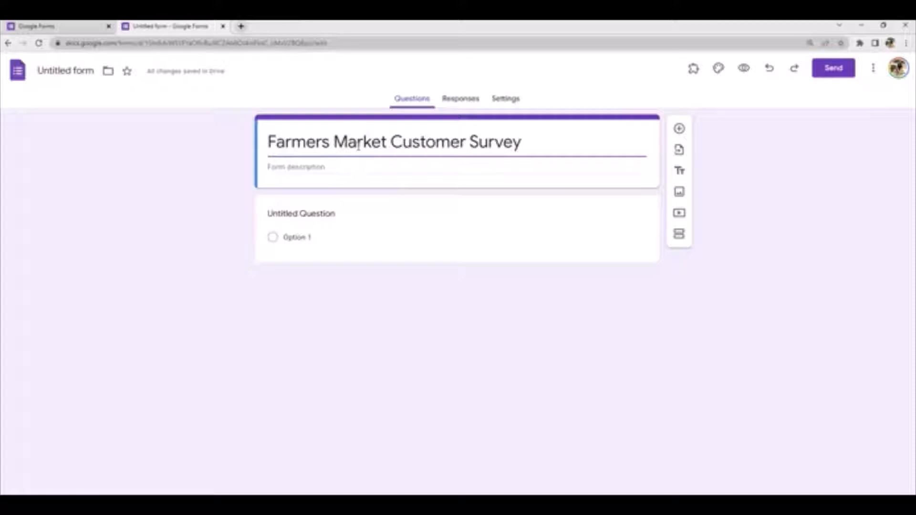
Enter the form description "recent visit survey to determine customer satisfaction"
left_click(331, 167)
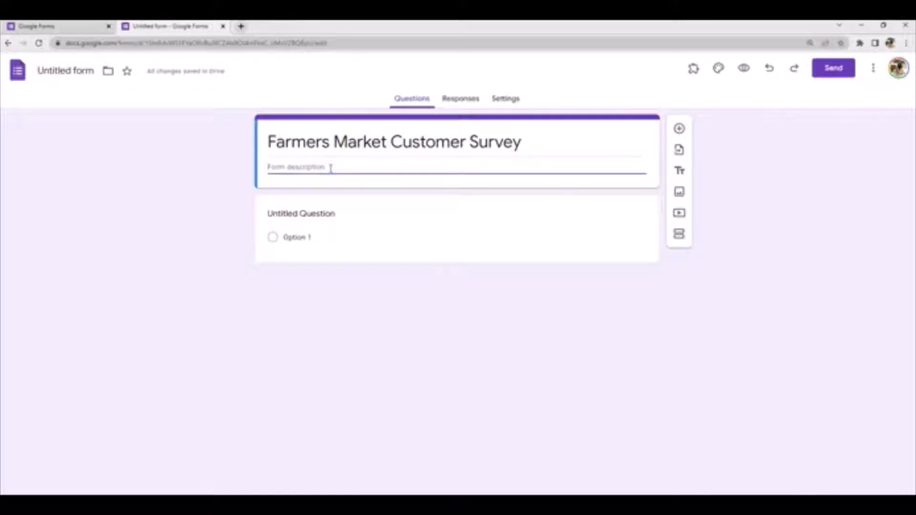
type("recent v")
type("isit sold")
type("ey")
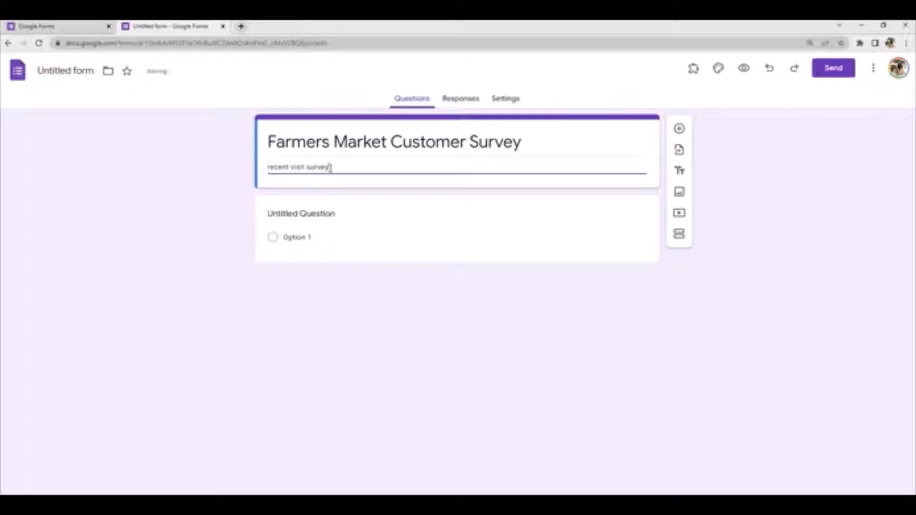
type(" to de")
key("BackSpace")
key("BackSpace")
key("BackSpace")
key("BackSpace")
key("BackSpace")
key("BackSpace")
type("to determine")
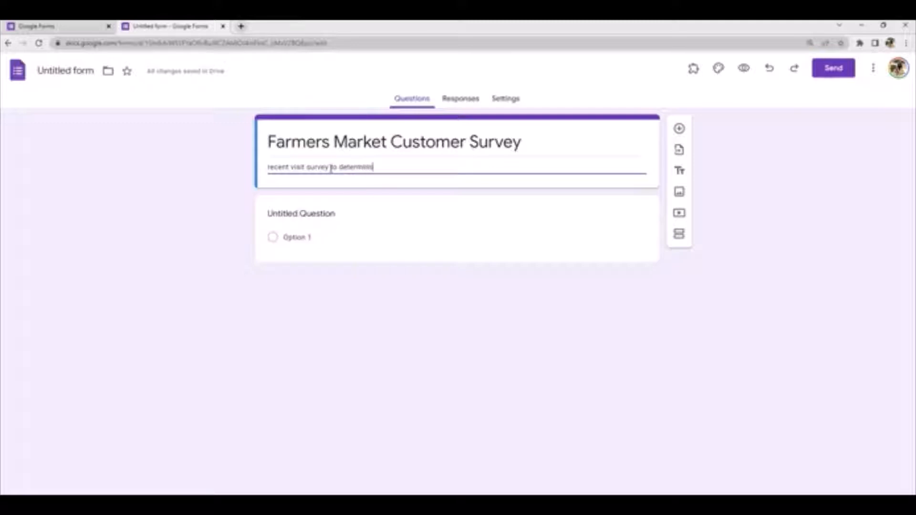
type(" customer satisfaction")
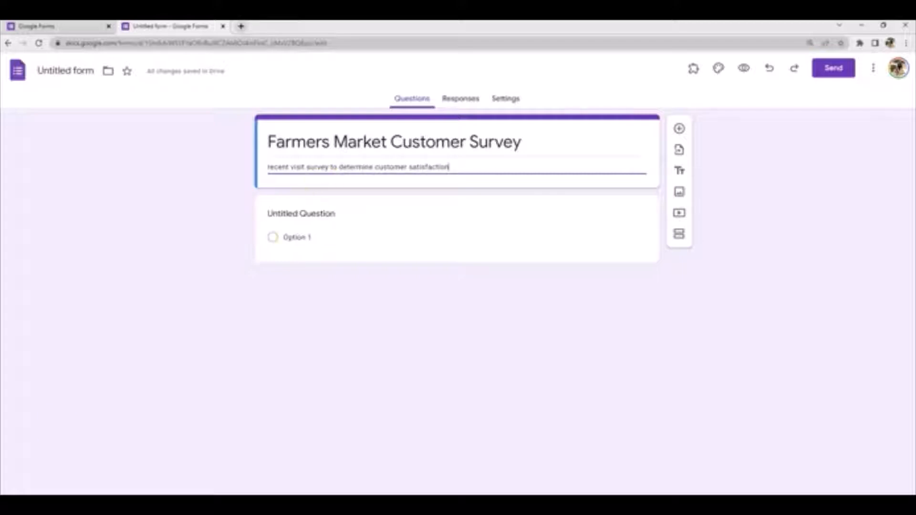
Replace the untitled question's text with "How satisfied are you with your purchase at the farmers market today?"
left_click(331, 217)
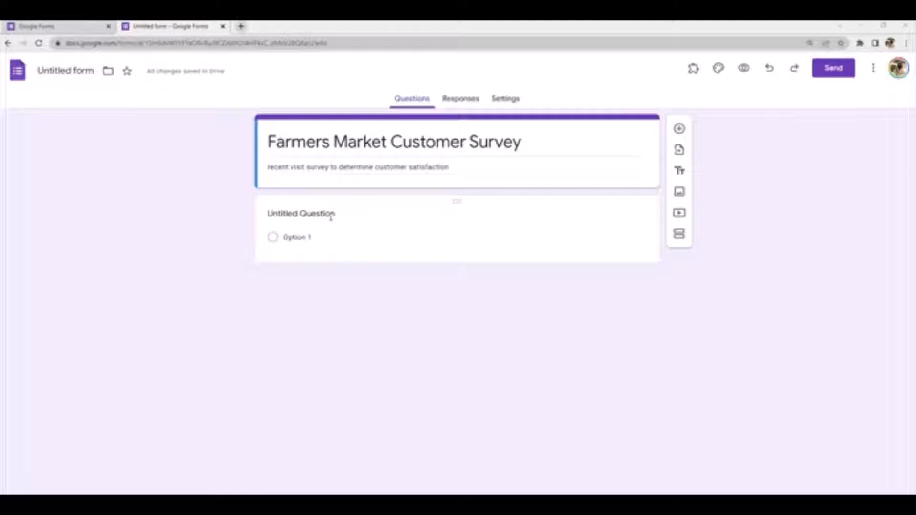
left_click(316, 211)
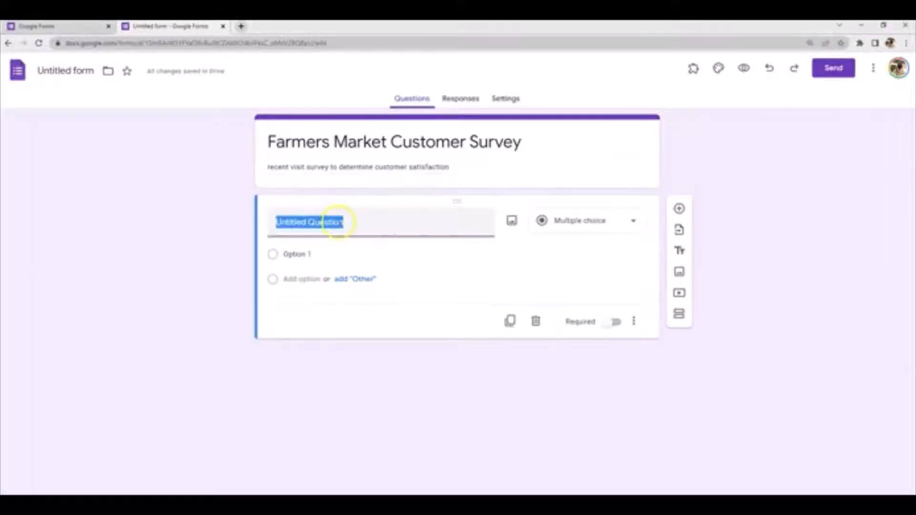
key("BackSpace")
type("How satisfied are you with your purchase at the farmers market today?")
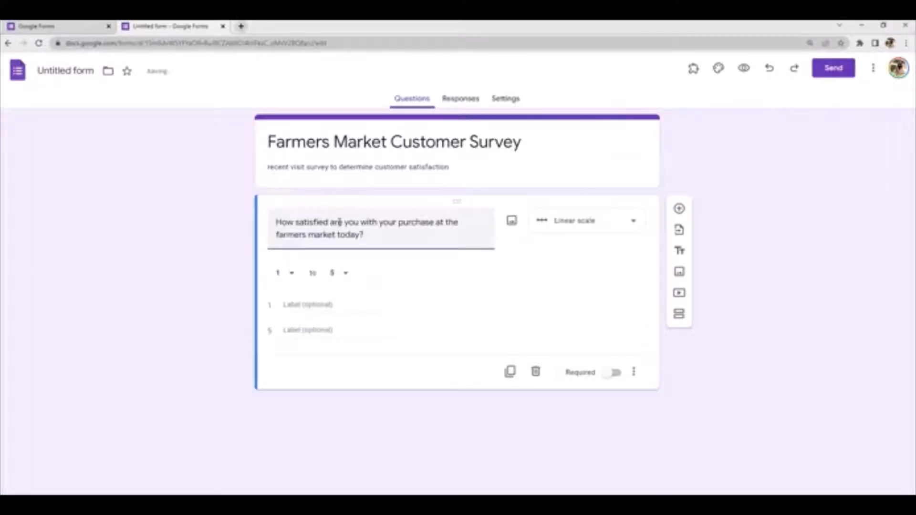
Set the upper end of the satisfaction question's linear scale to 10
left_click(354, 276)
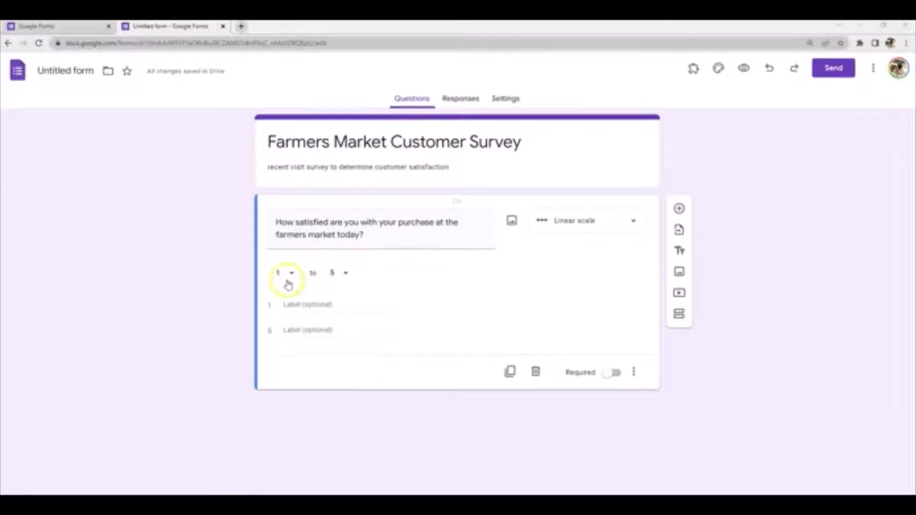
left_click(342, 274)
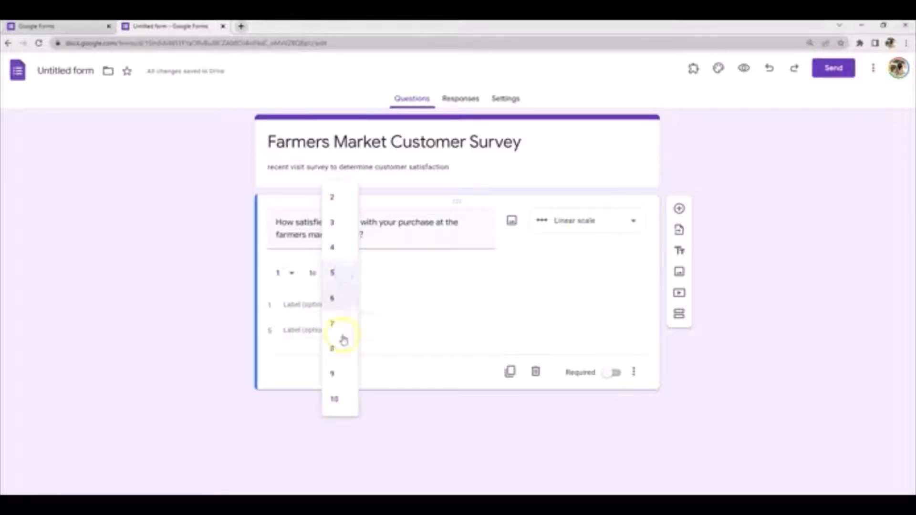
left_click(334, 399)
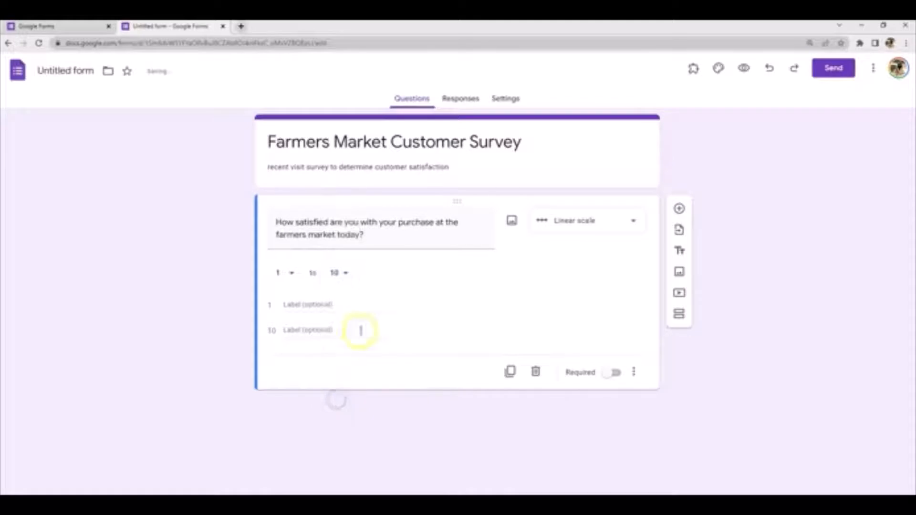
Label value 1 of the linear scale "not satisfied" and value 10 "satisfied"
left_click(318, 304)
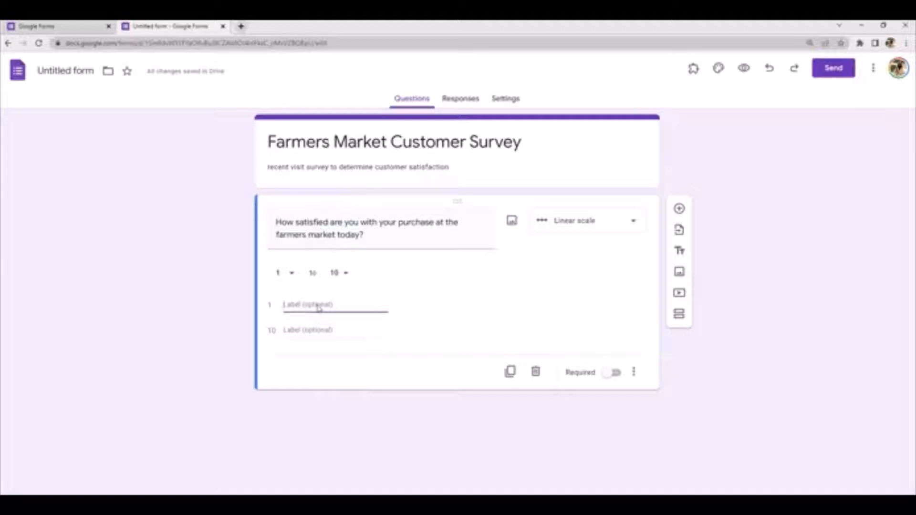
type("not satisfied")
left_click(320, 309)
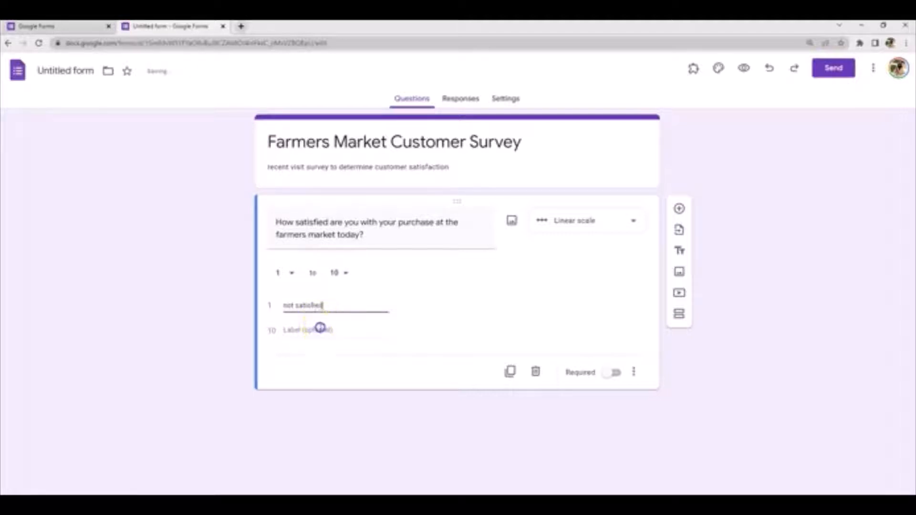
left_click(319, 328)
type("satisfied")
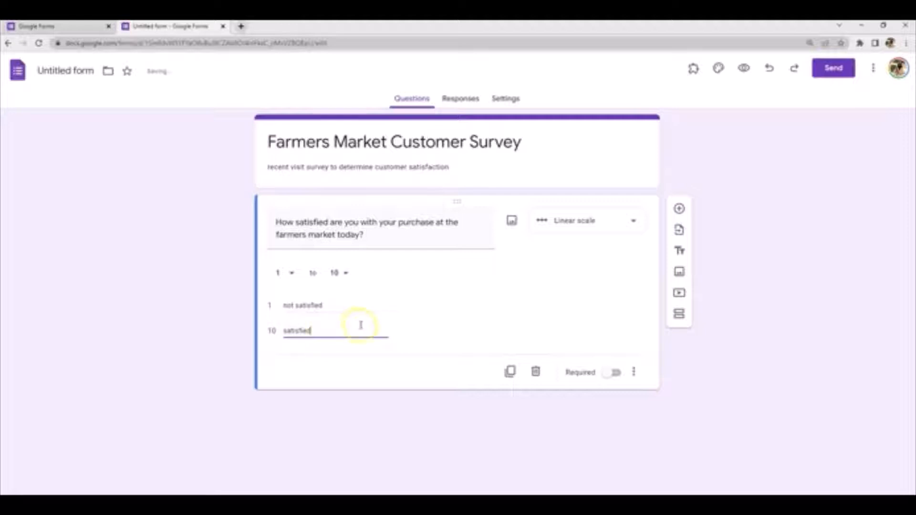
left_click(499, 301)
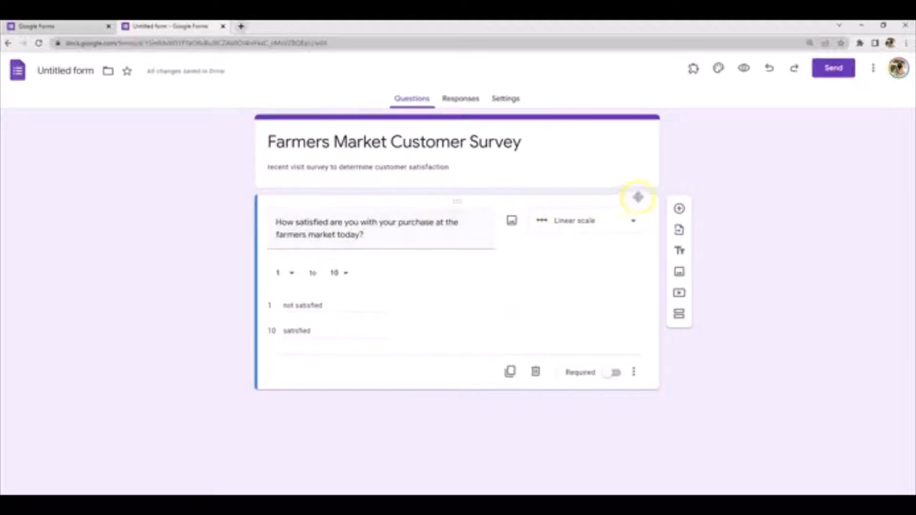
Add a new empty question below, and change the satisfaction question's type from linear scale to Multiple choice
left_click(680, 210)
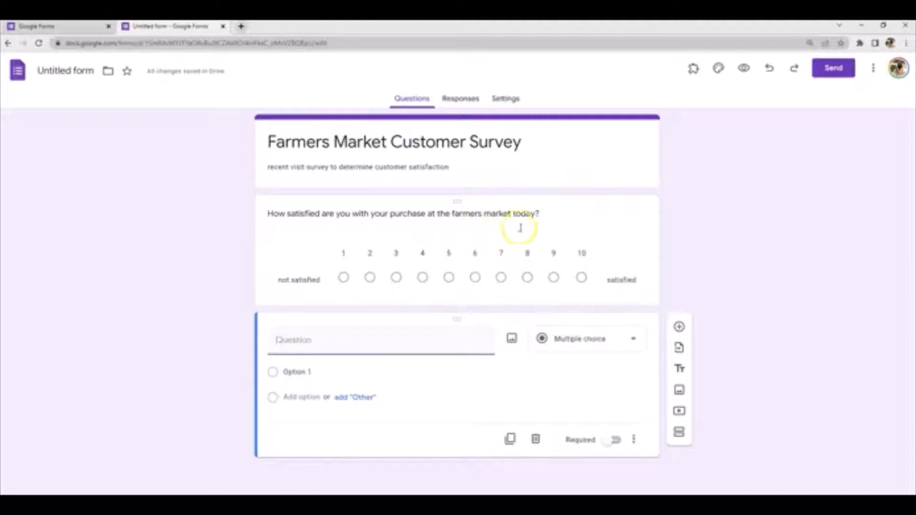
left_click(545, 229)
left_click(631, 220)
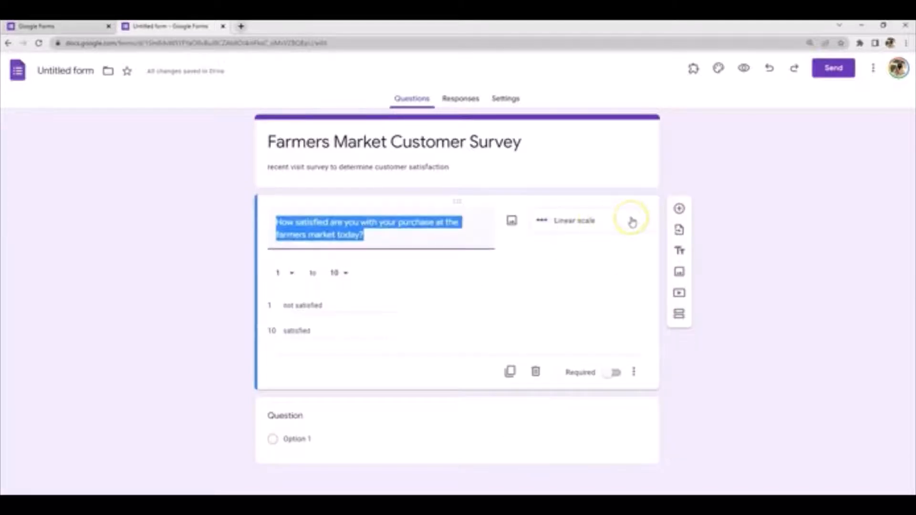
left_click(631, 222)
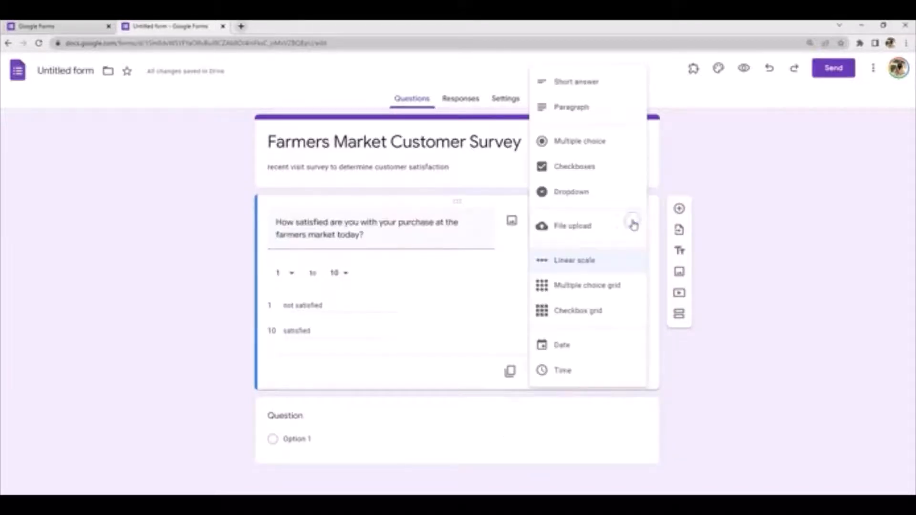
left_click(567, 142)
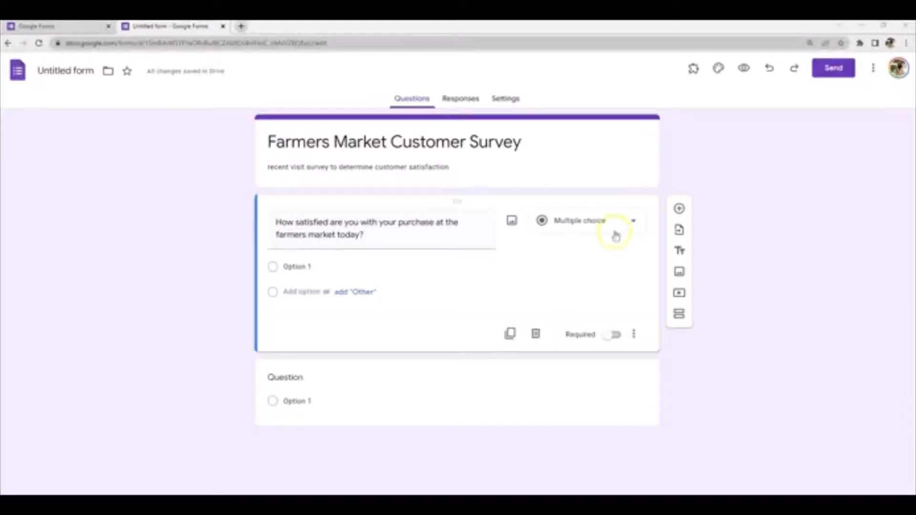
left_click(329, 268)
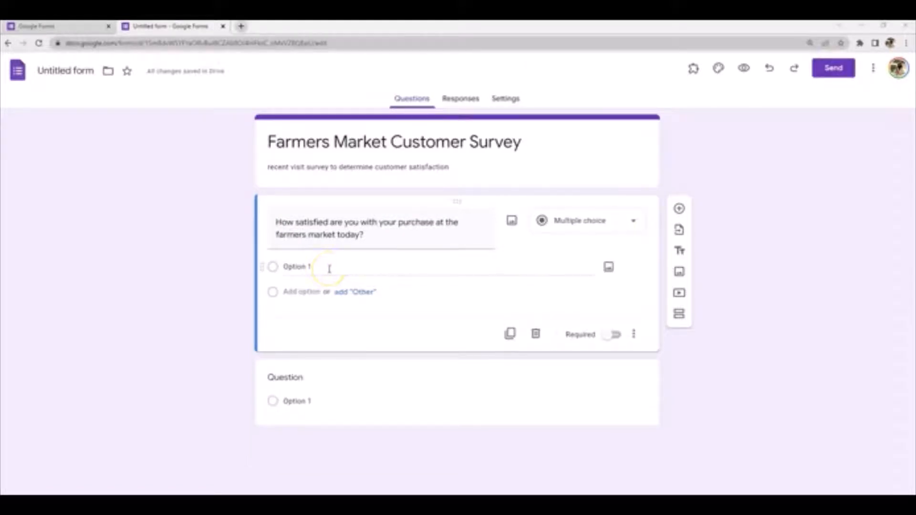
Rename the first answer option of the satisfaction question as "Very satisfied"
left_click(329, 269)
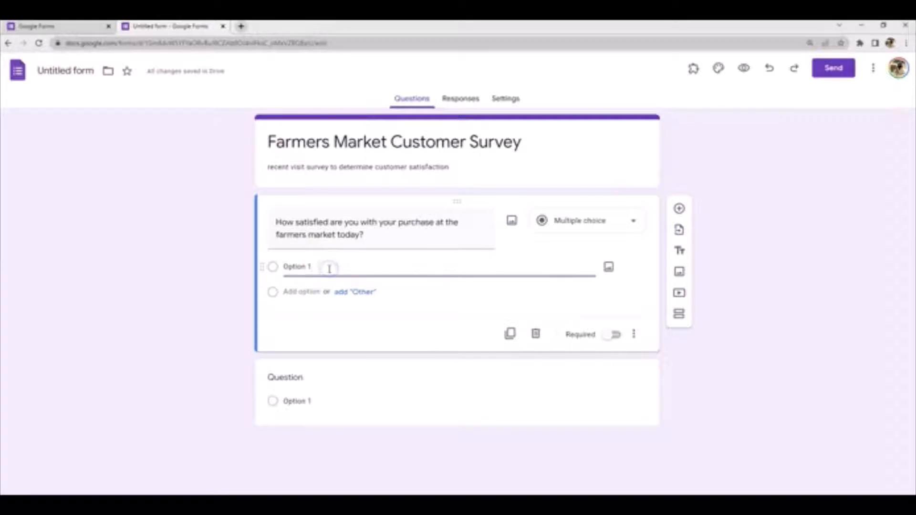
key("BackSpace")
key("BackSpace")
key("BackSpace")
key("BackSpace")
key("BackSpace")
key("BackSpace")
key("BackSpace")
key("BackSpace")
type("Very sat")
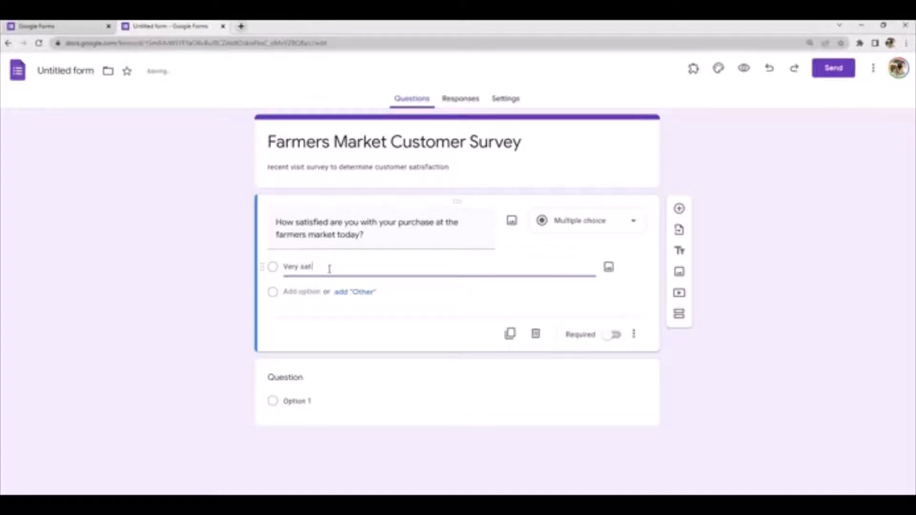
type("isfied")
Add the answer options "Satisfied" and "Neither satisfied or dissatisfied" to the satisfaction question
left_click(294, 291)
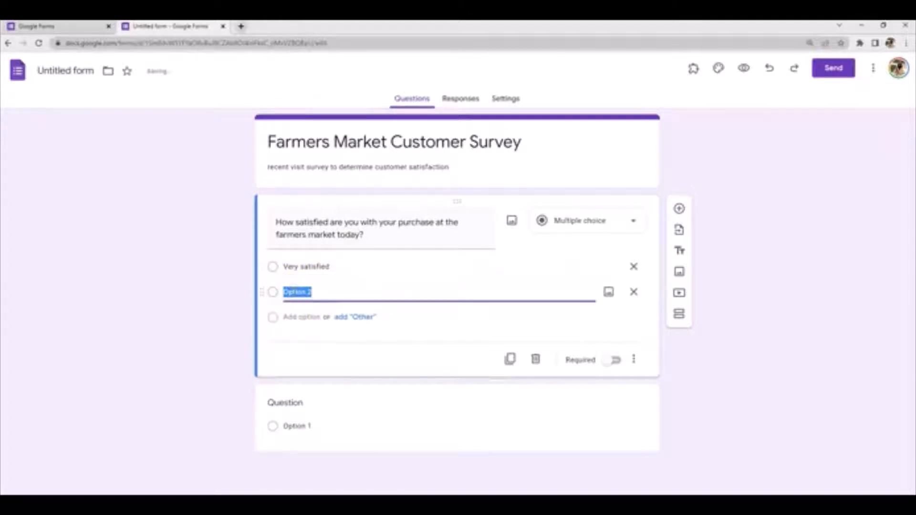
type("S")
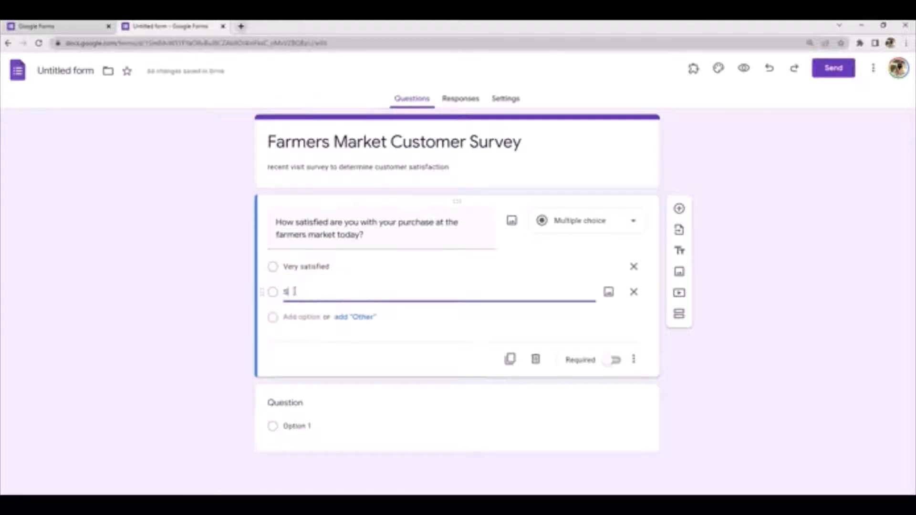
type("atisfied")
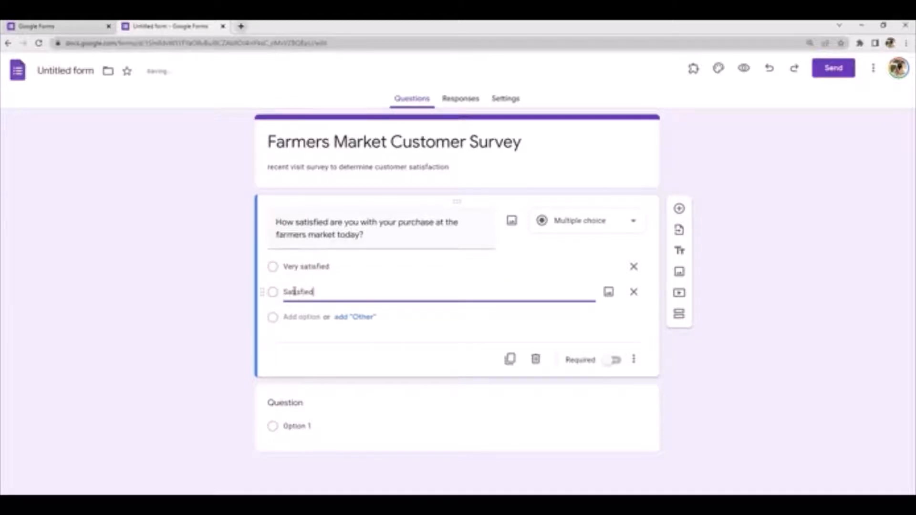
key("Return")
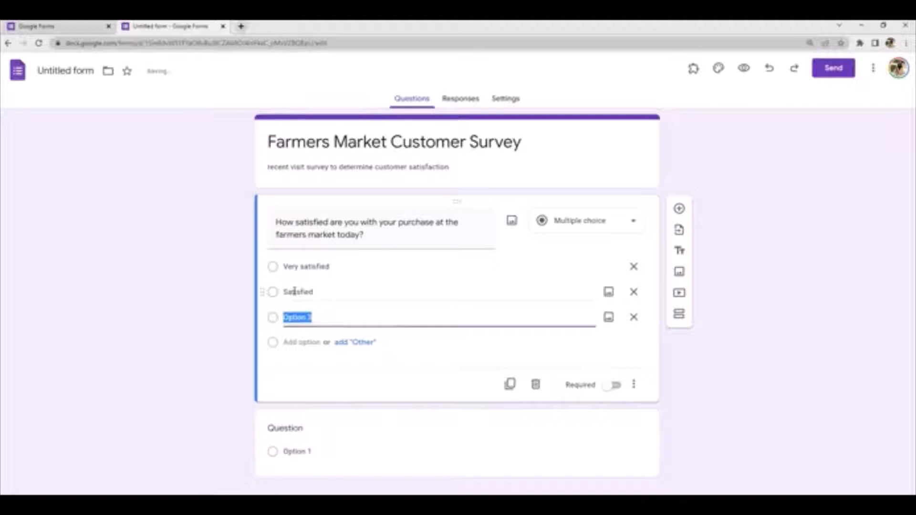
type("Neither")
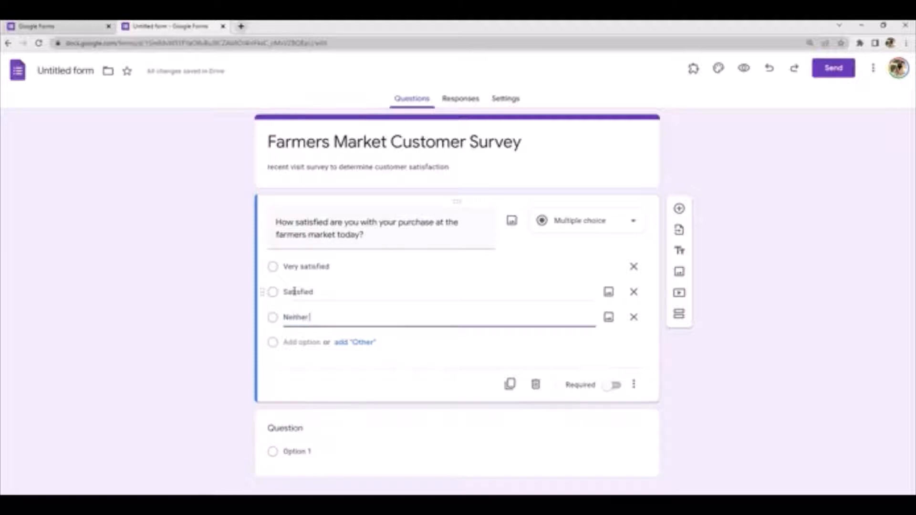
type(" satisfied or dis")
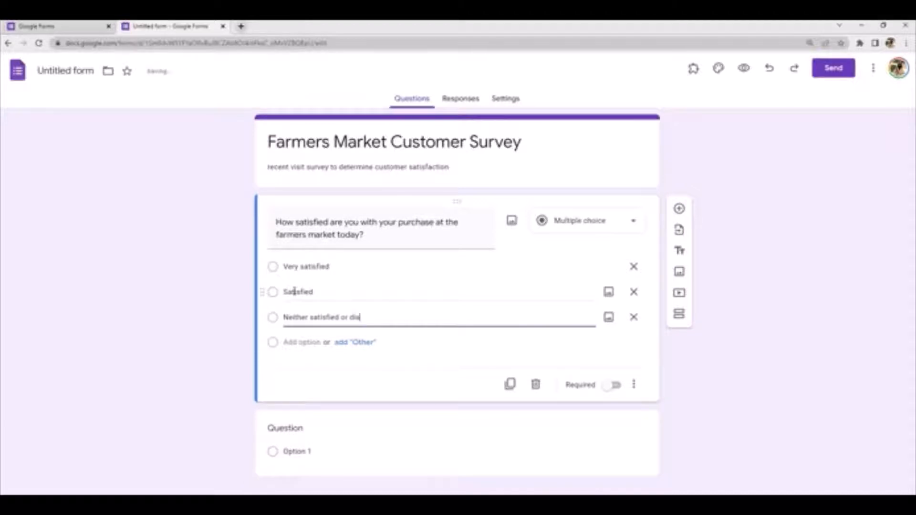
type("satisfied")
Add "Dissatisfied" as the fourth answer option of the satisfaction question
key("Return")
type("dissa")
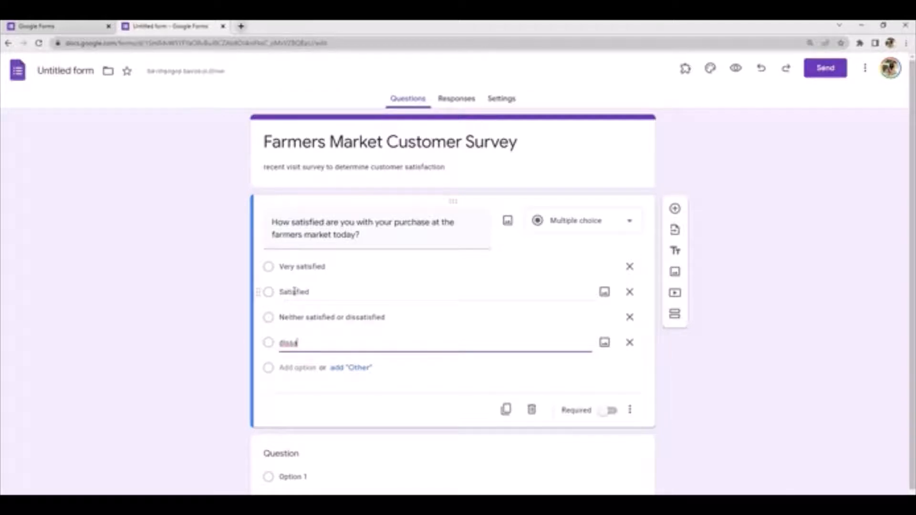
key("BackSpace")
key("BackSpace")
key("BackSpace")
key("BackSpace")
key("BackSpace")
type("Dissatisfied")
left_click(469, 374)
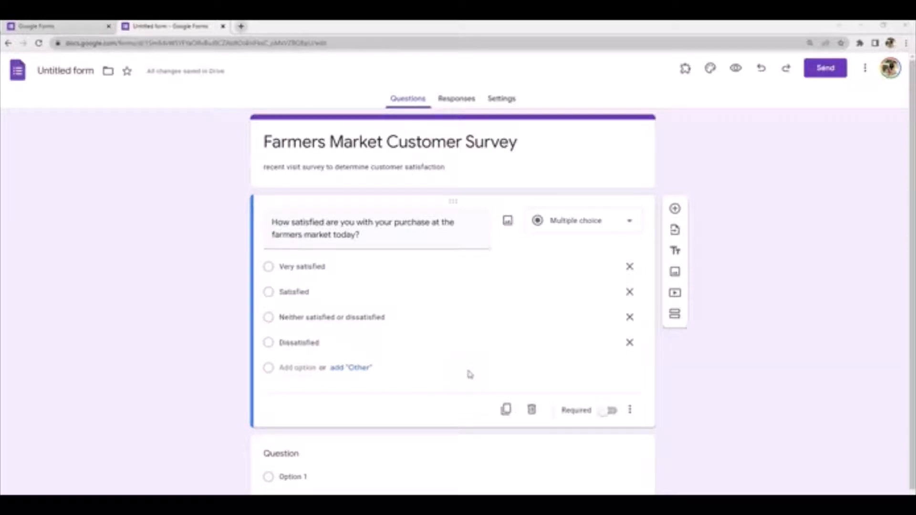
left_click(479, 344)
left_click(631, 226)
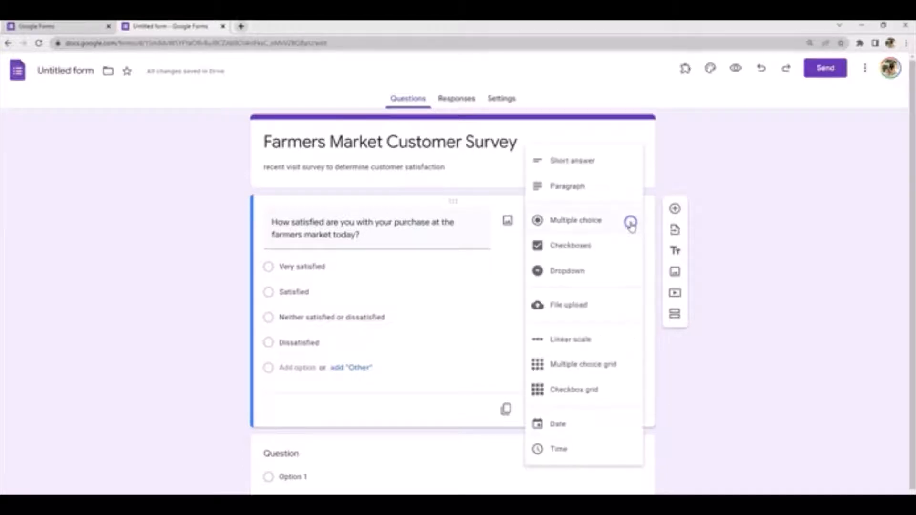
left_click(565, 169)
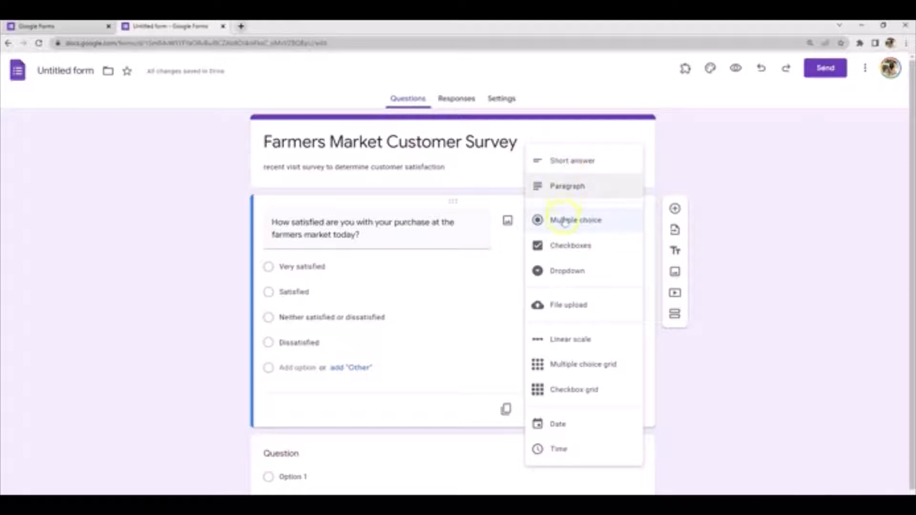
left_click(558, 274)
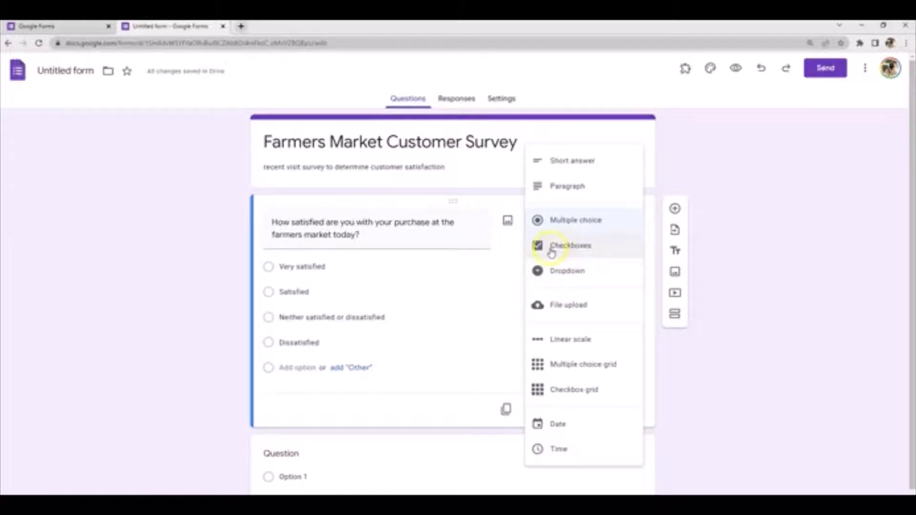
left_click(538, 271)
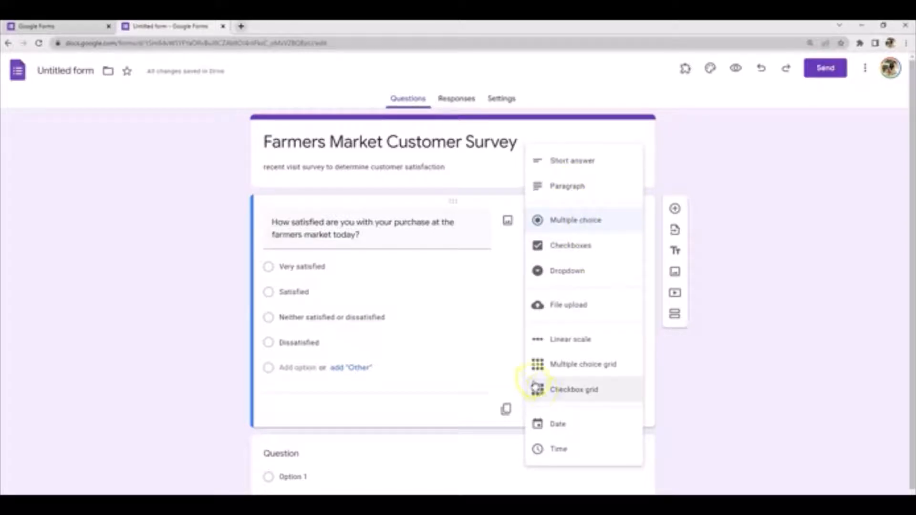
left_click(476, 293)
Enter "Did you make a purchase at the farmers market today?" as the text of the empty second question
scroll(479, 348, "down", 1)
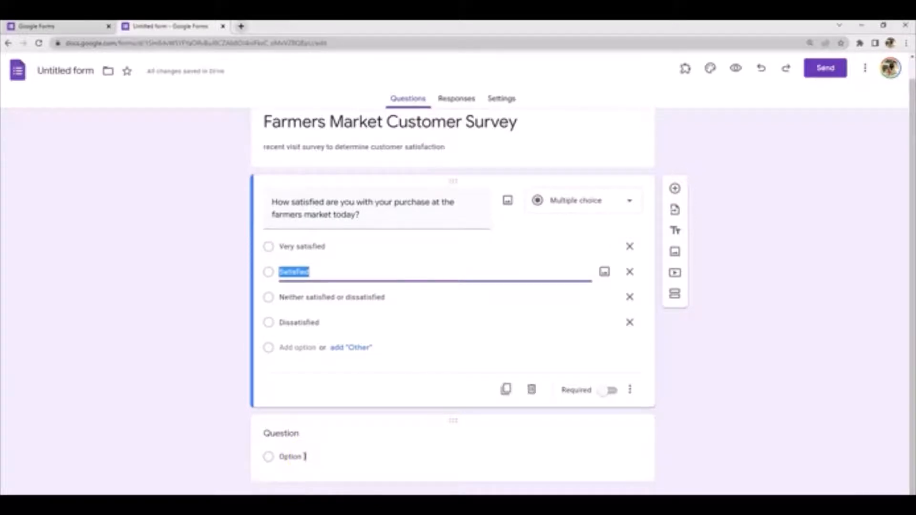
left_click(296, 433)
left_click(298, 375)
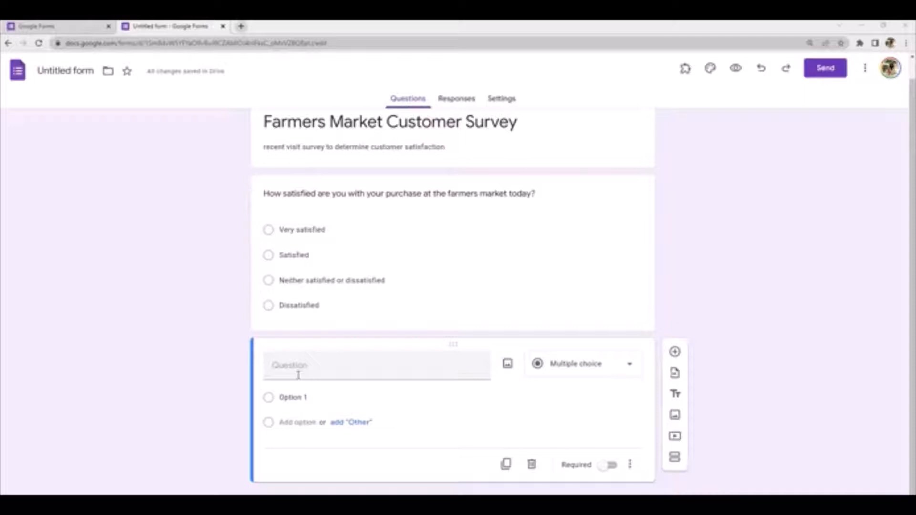
left_click(298, 375)
type("Did")
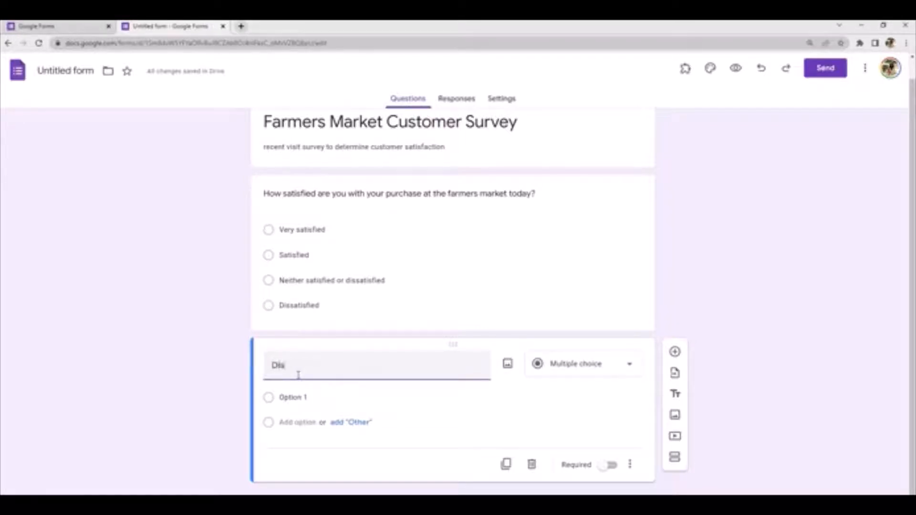
type("you make a purchase at the farmers market today?")
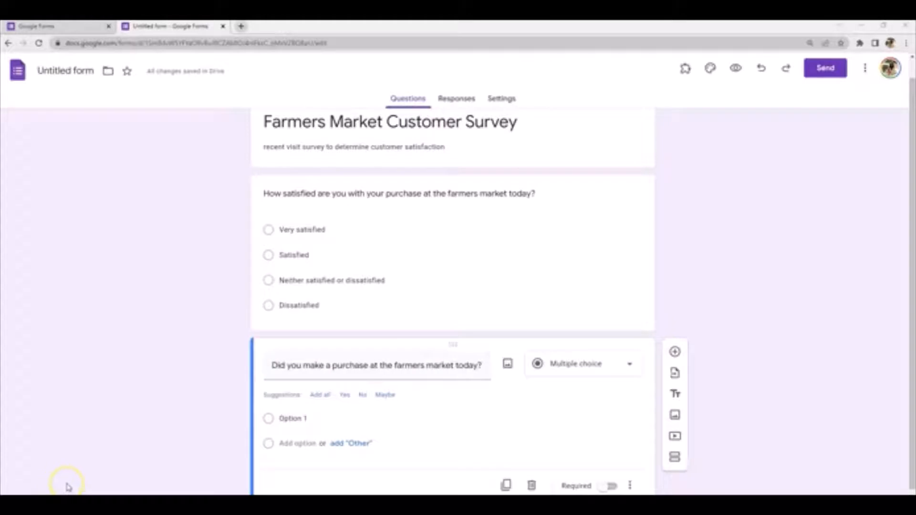
Add all suggested answers (Yes, No, Maybe) to the purchase question and make it required
left_click(320, 396)
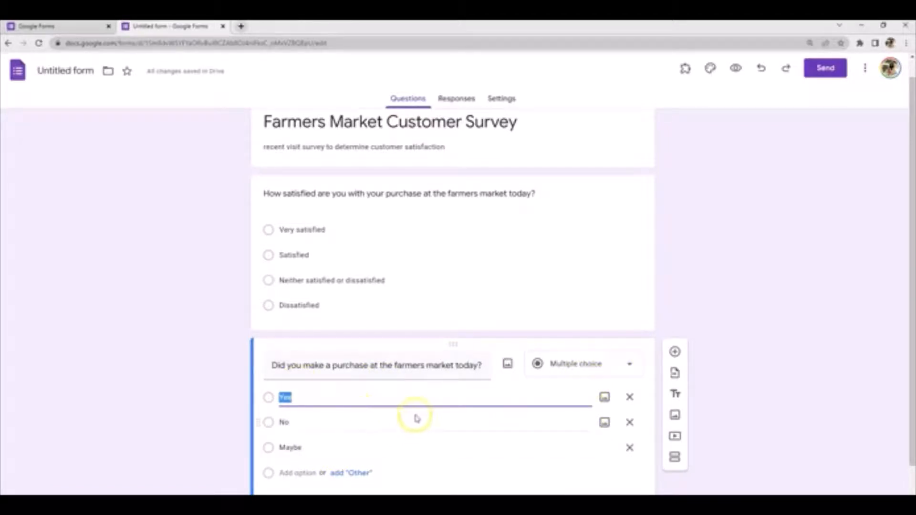
scroll(415, 419, "down", 1)
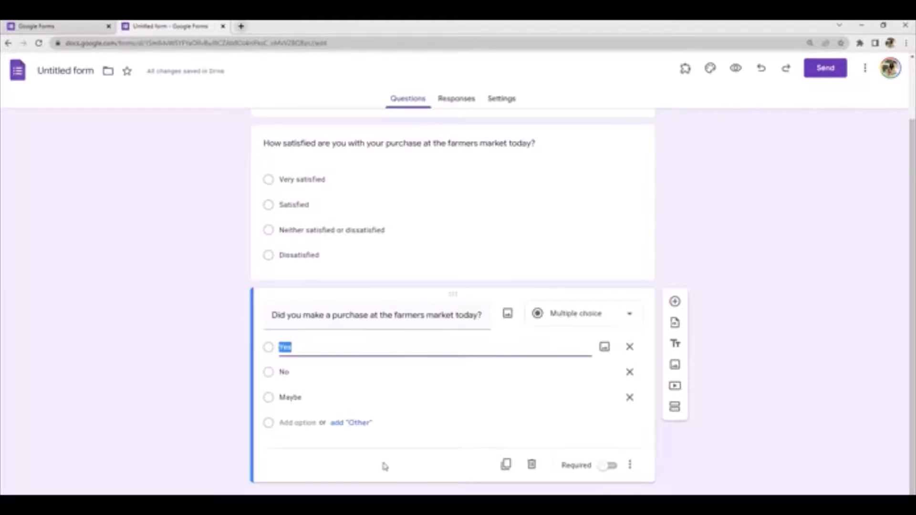
left_click(608, 466)
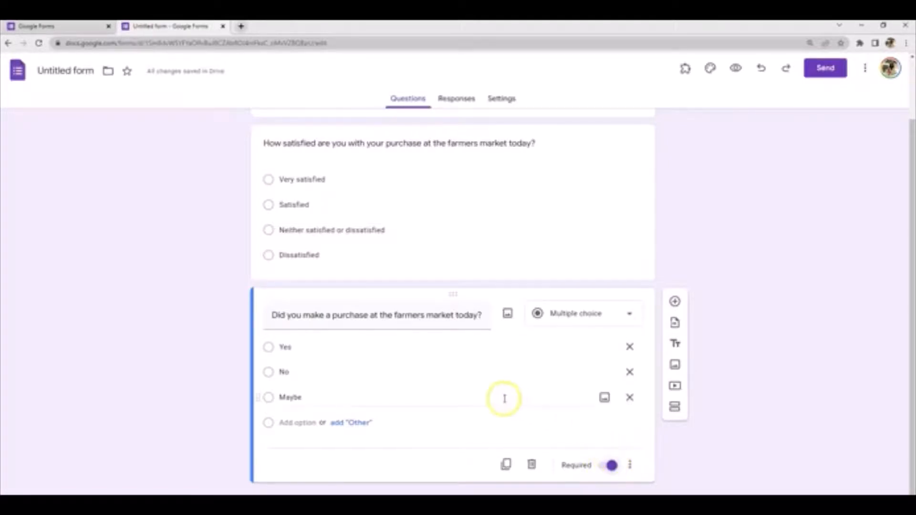
Move the purchase question above the satisfaction question so that it comes first in the form
left_click(508, 244)
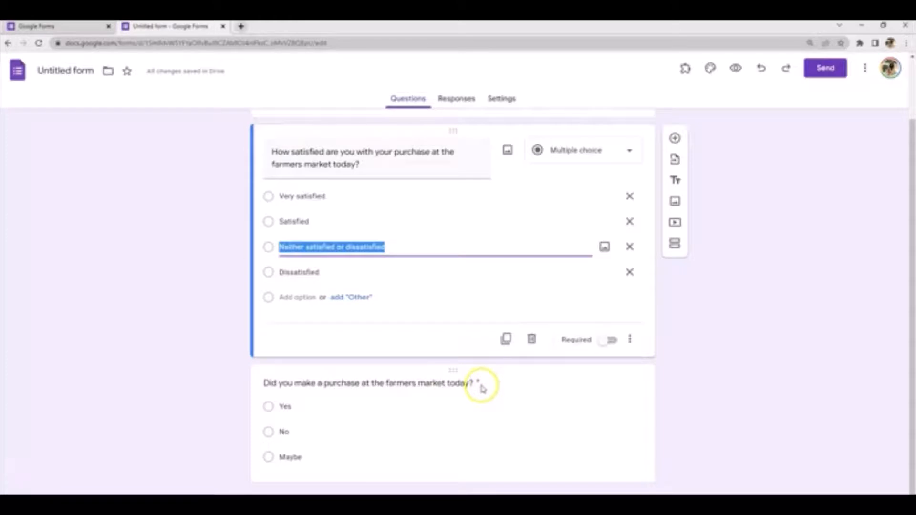
scroll(341, 423, "up", 2)
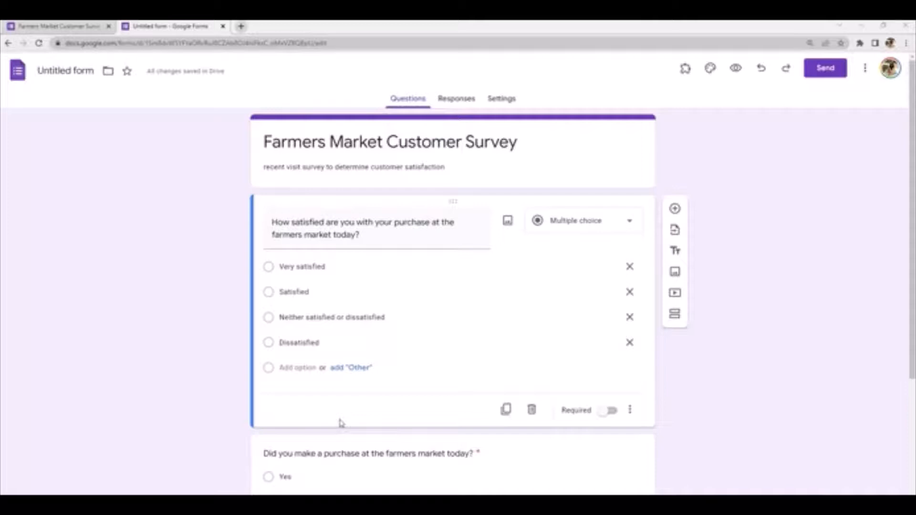
left_click(341, 437)
left_click(364, 444)
left_click(364, 444)
left_click(392, 368)
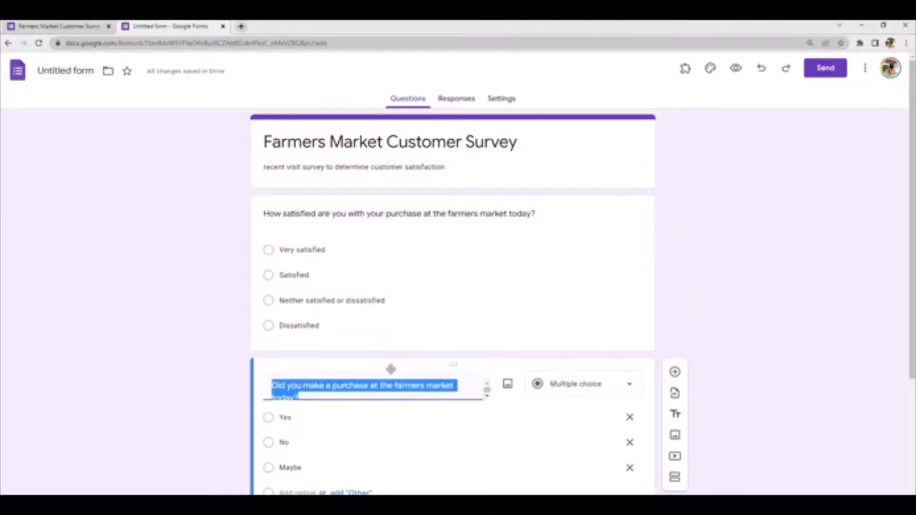
left_click_drag(393, 368, 394, 188)
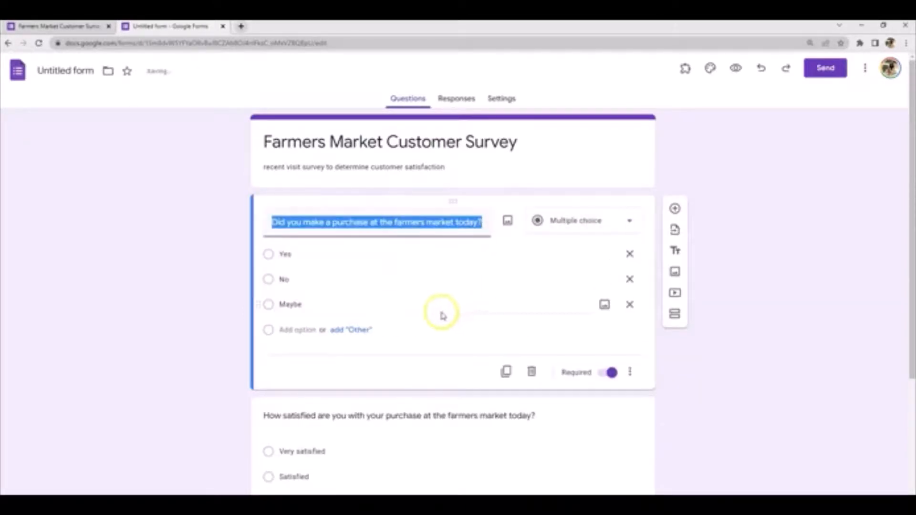
left_click(436, 322)
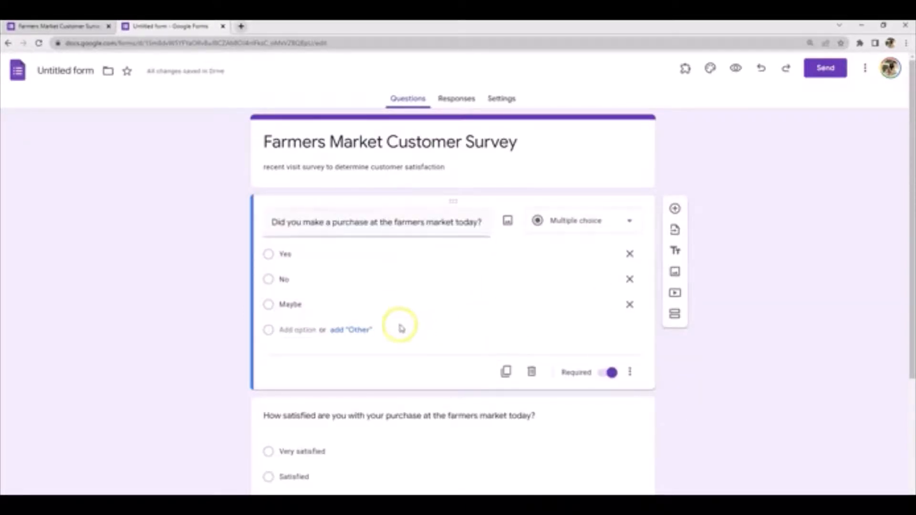
Open the form's sending options, choose sending via link and shorten the URL
scroll(401, 344, "down", 3)
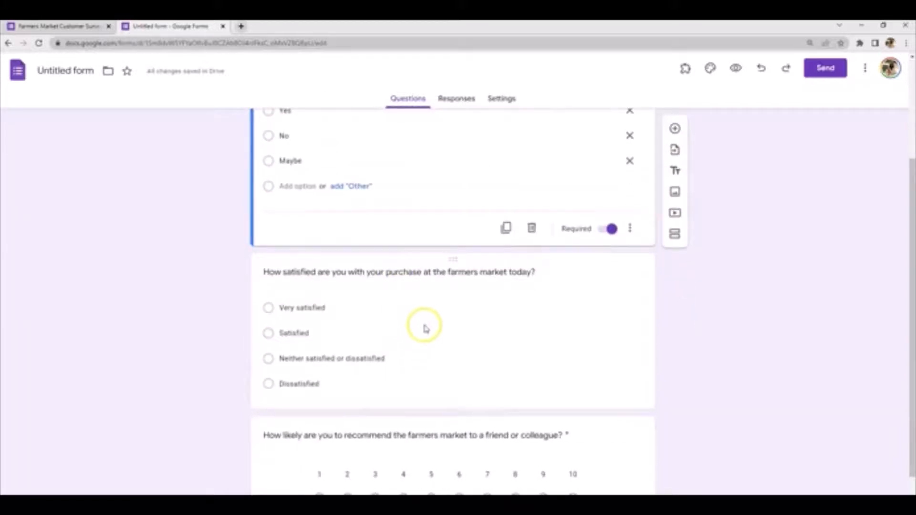
scroll(424, 328, "down", 1)
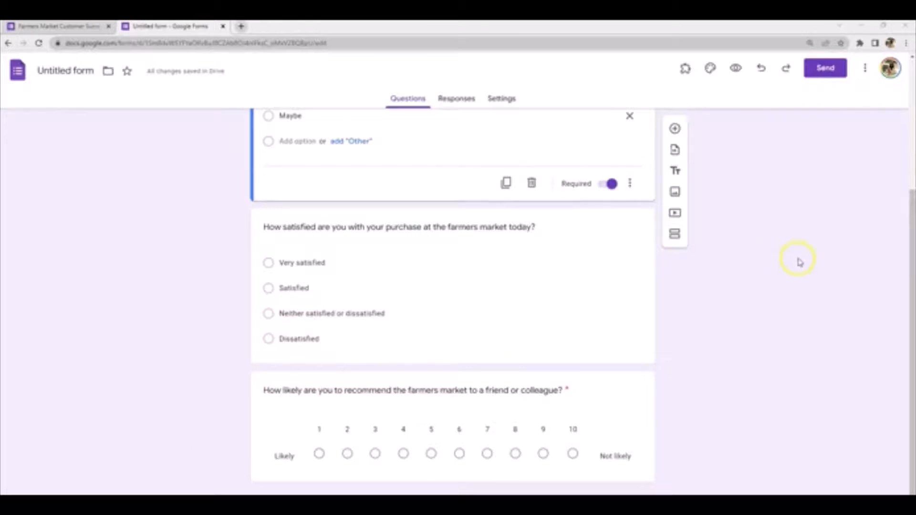
left_click(825, 69)
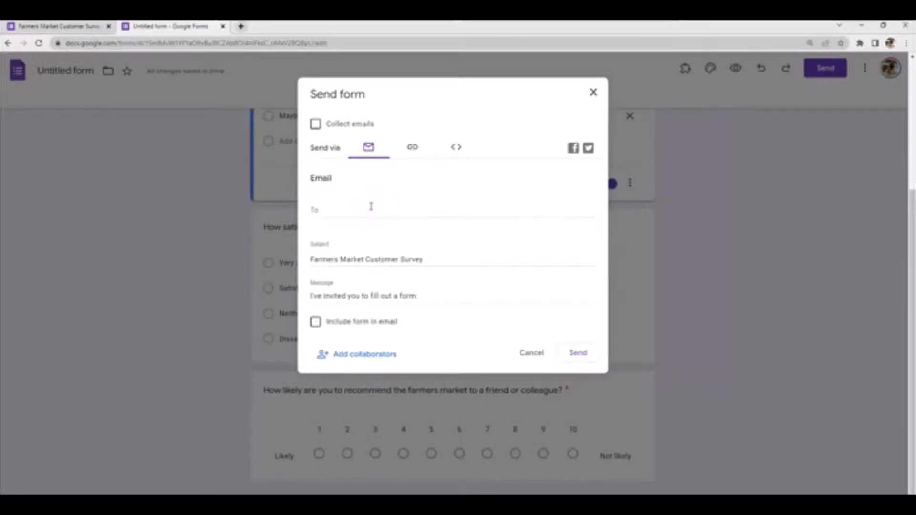
left_click(413, 148)
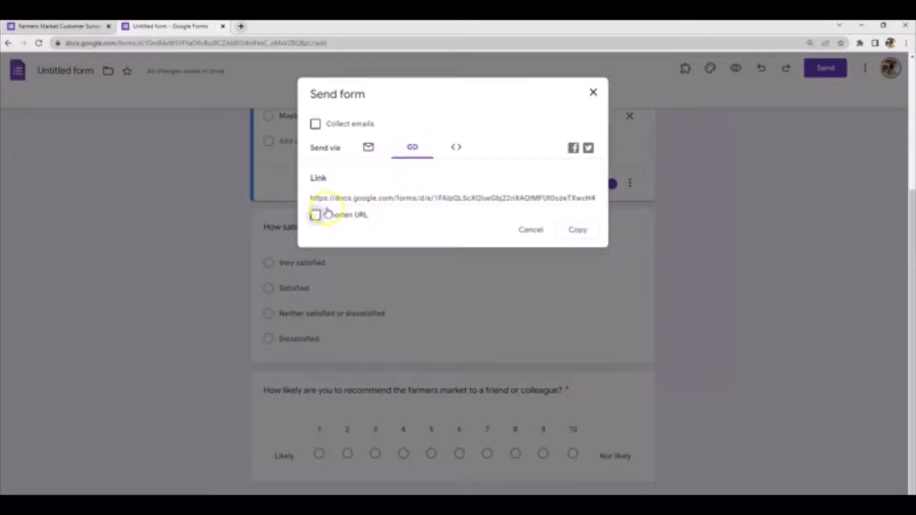
left_click(424, 196)
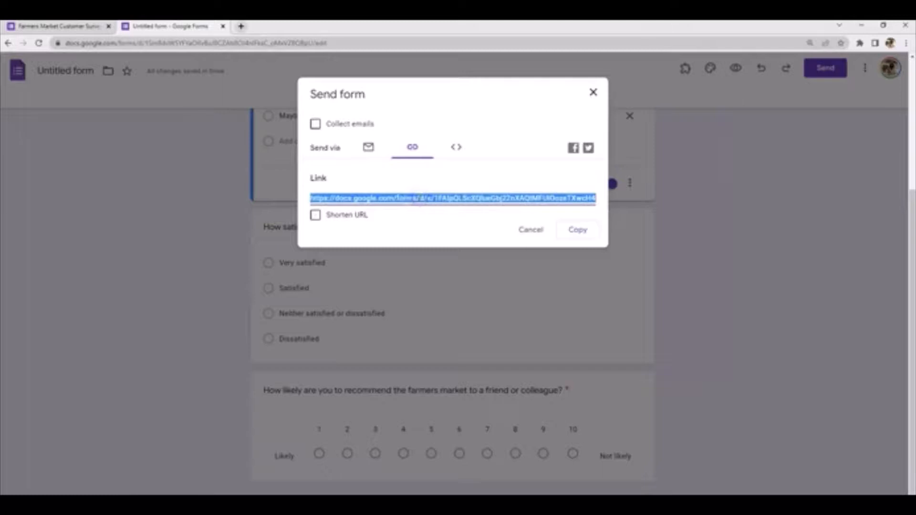
left_click(316, 216)
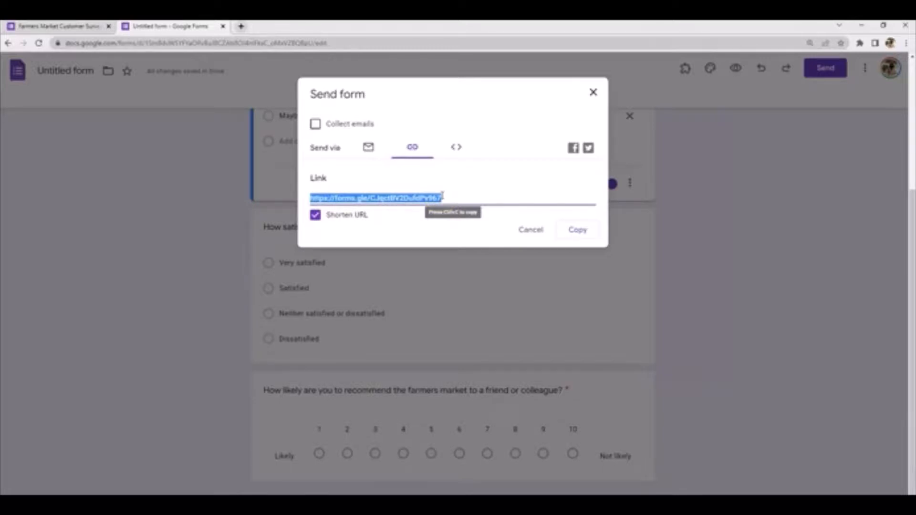
Switch the sending method to Embed HTML and copy the form's embed code
left_click(451, 157)
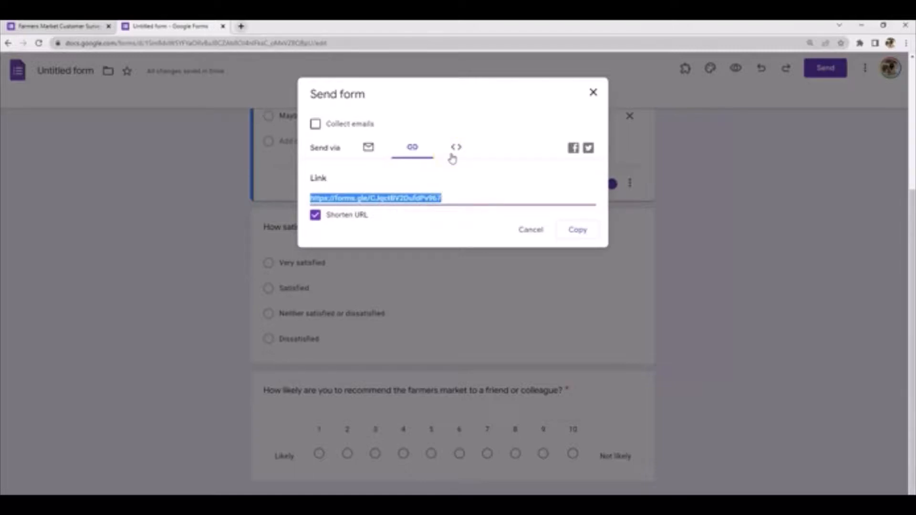
left_click(456, 155)
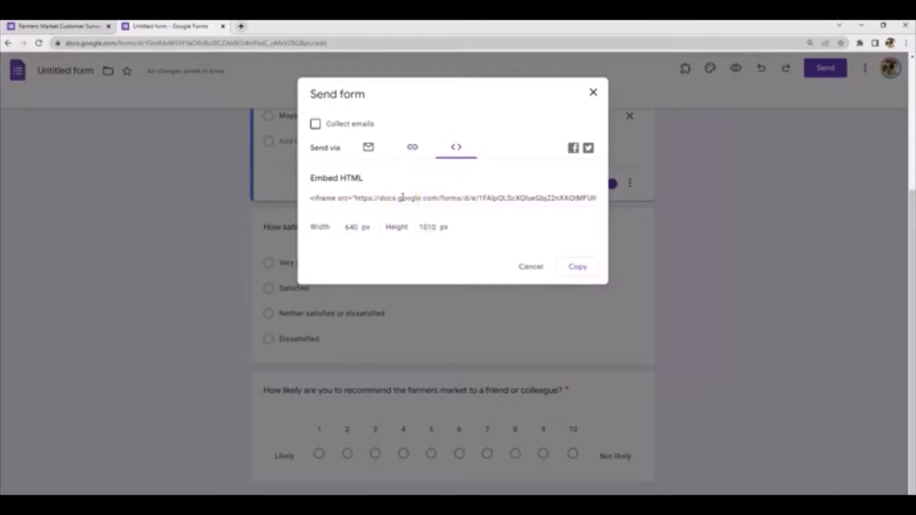
left_click(575, 267)
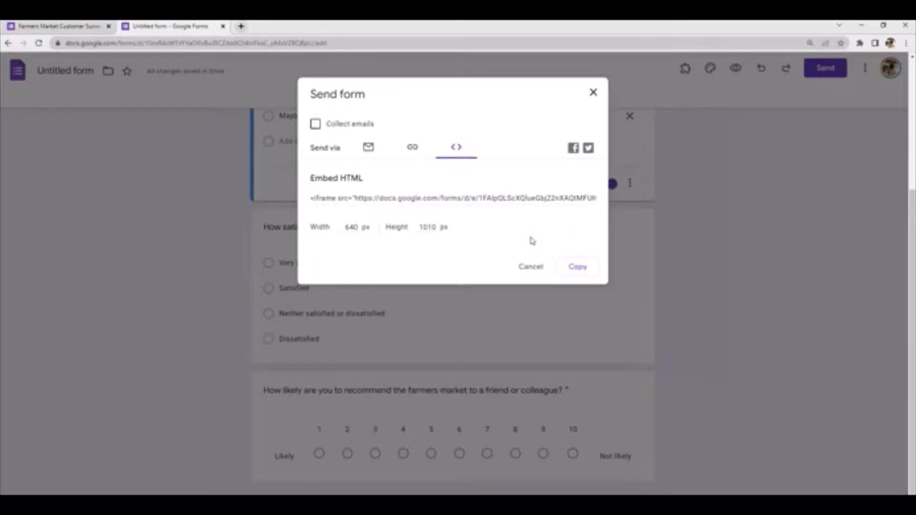
Close and reopen the form's sending options, choose sending via link, and copy the shortened URL
left_click(586, 156)
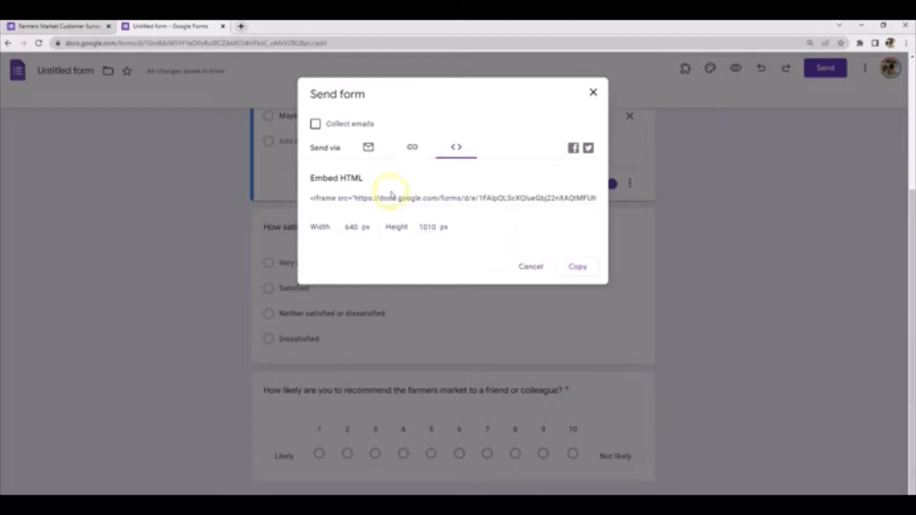
left_click(592, 93)
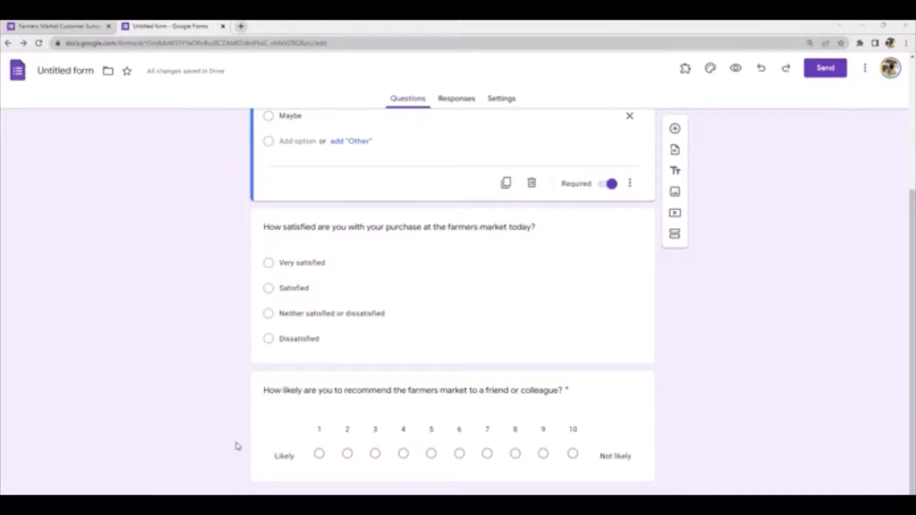
left_click(833, 76)
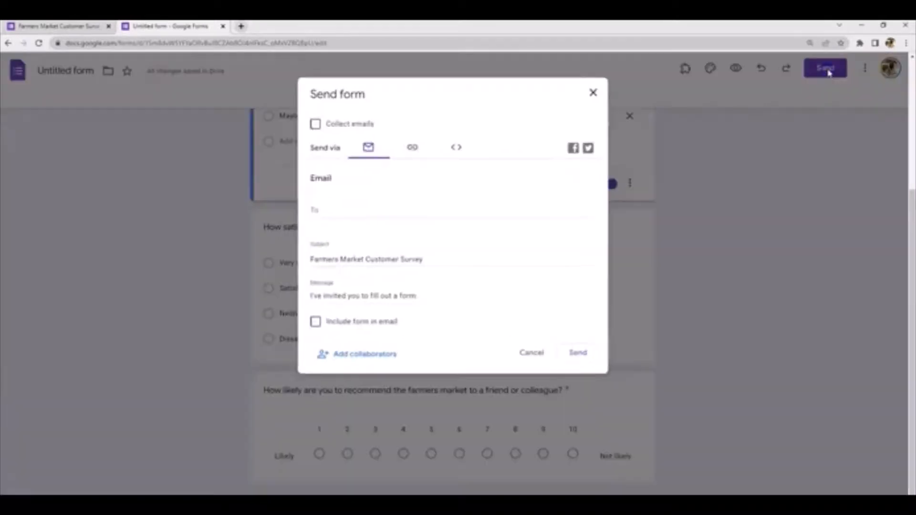
left_click(413, 149)
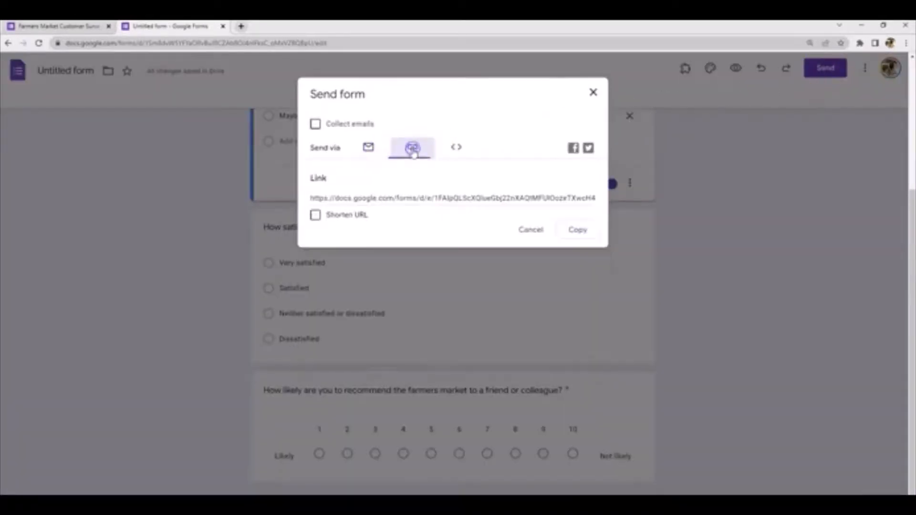
left_click(314, 215)
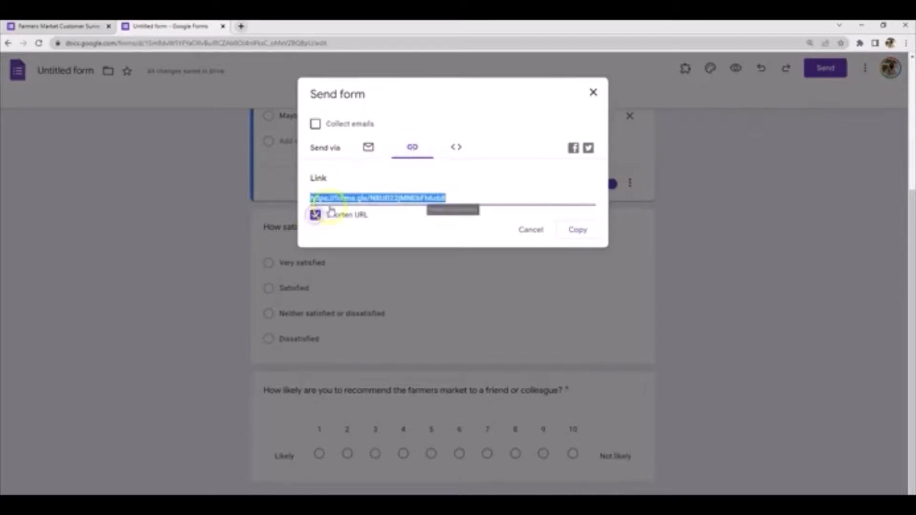
right_click(344, 197)
left_click(583, 231)
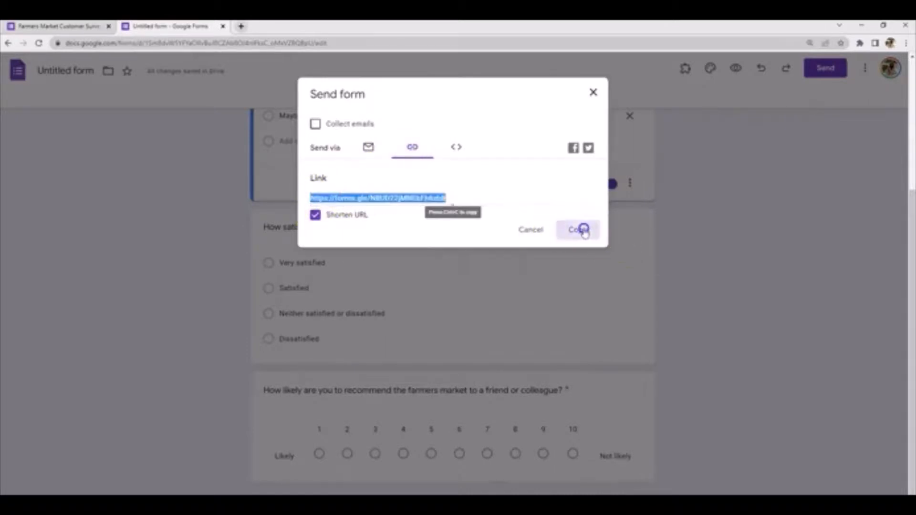
Open the qr-code-generator.com site in a new browser tab and generate a QR code from the copied form link
left_click(241, 27)
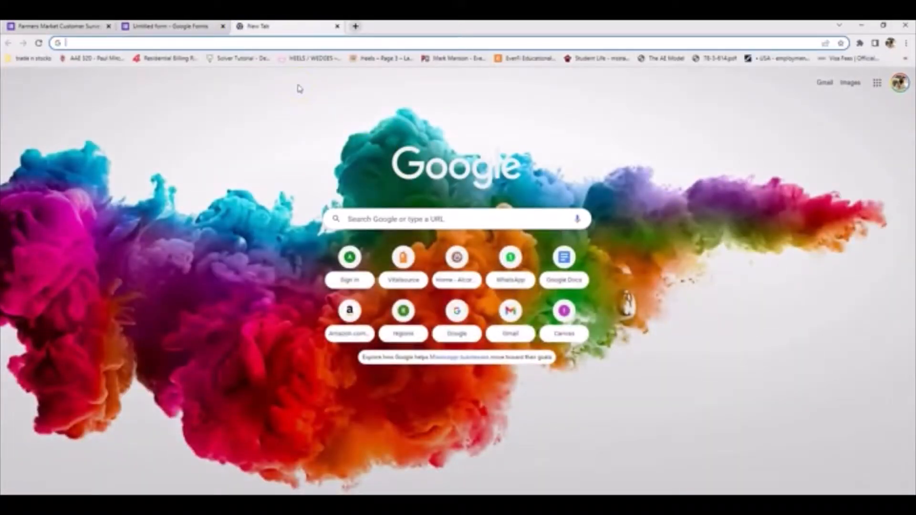
type("qr-code")
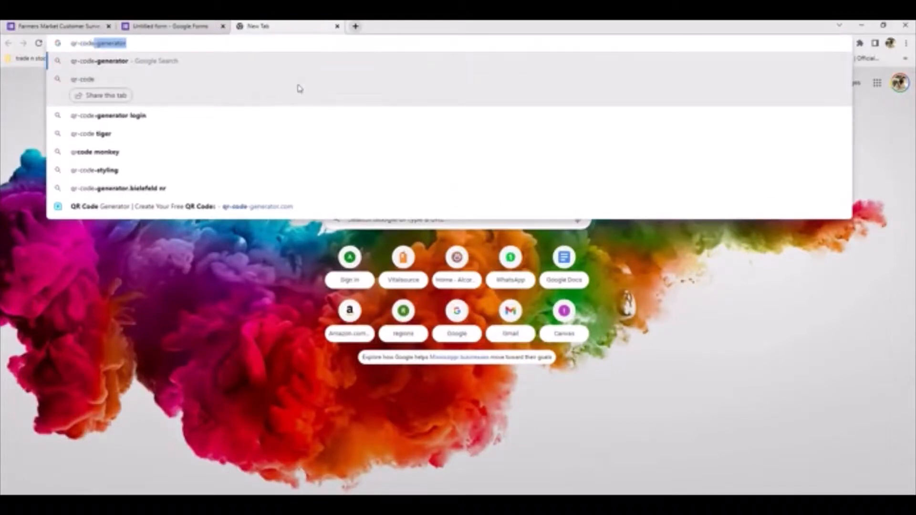
left_click(240, 211)
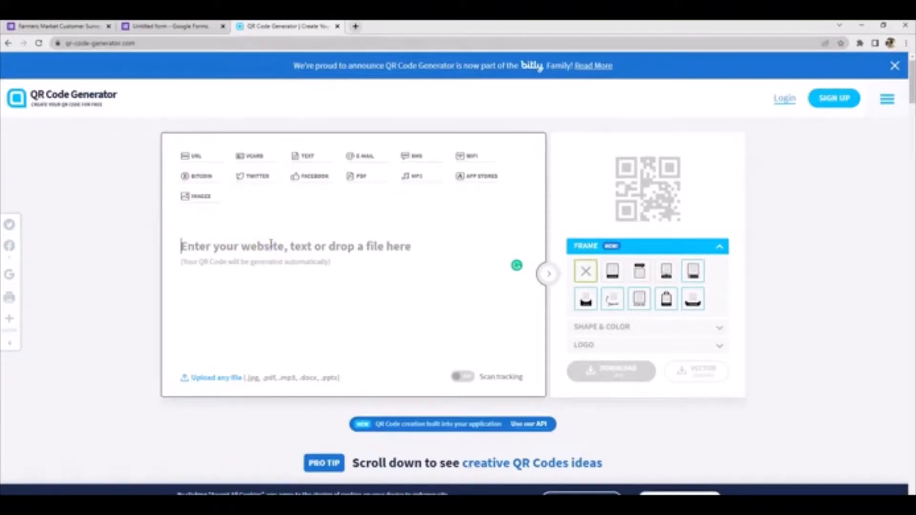
key("ctrl+v")
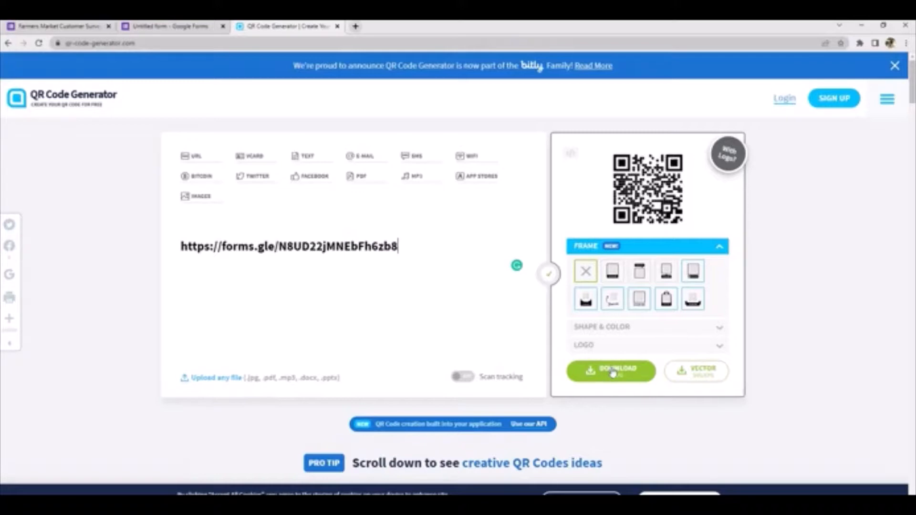
Apply the frame with the SCAN ME label above the QR code and download it as a JPG
left_click(610, 275)
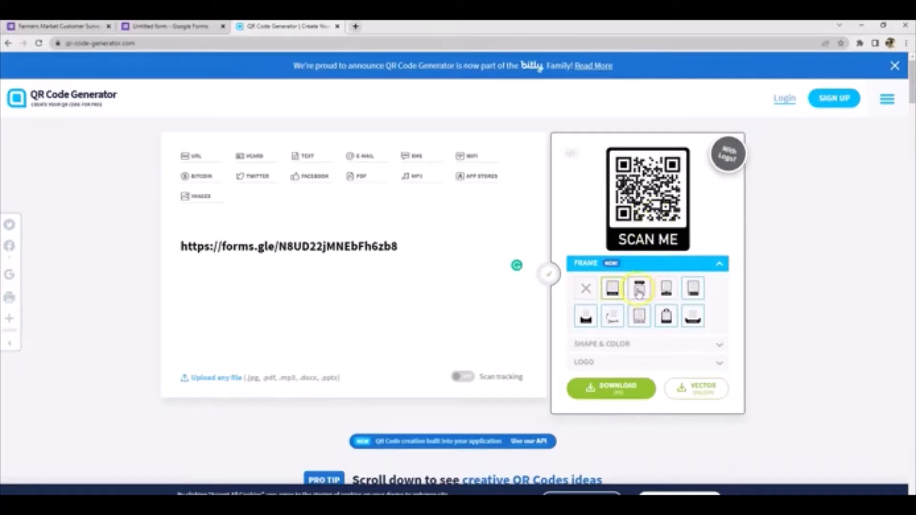
left_click(638, 292)
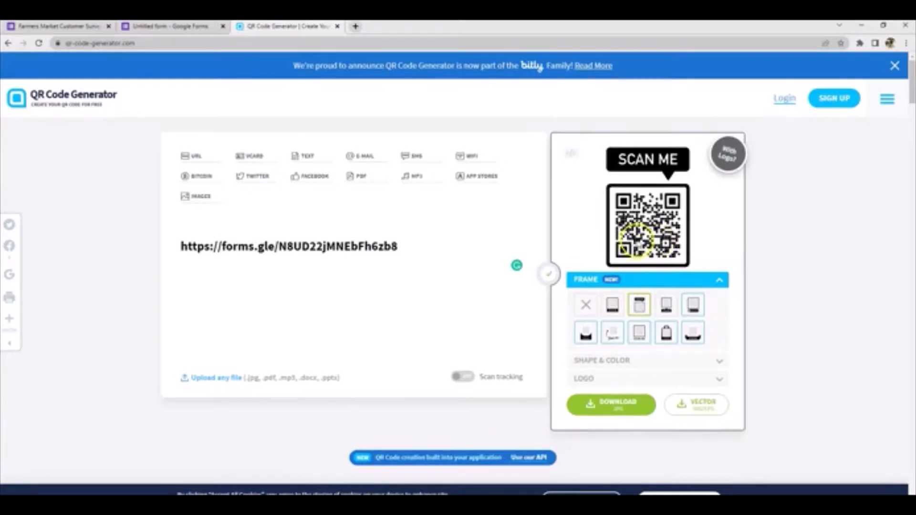
left_click(604, 405)
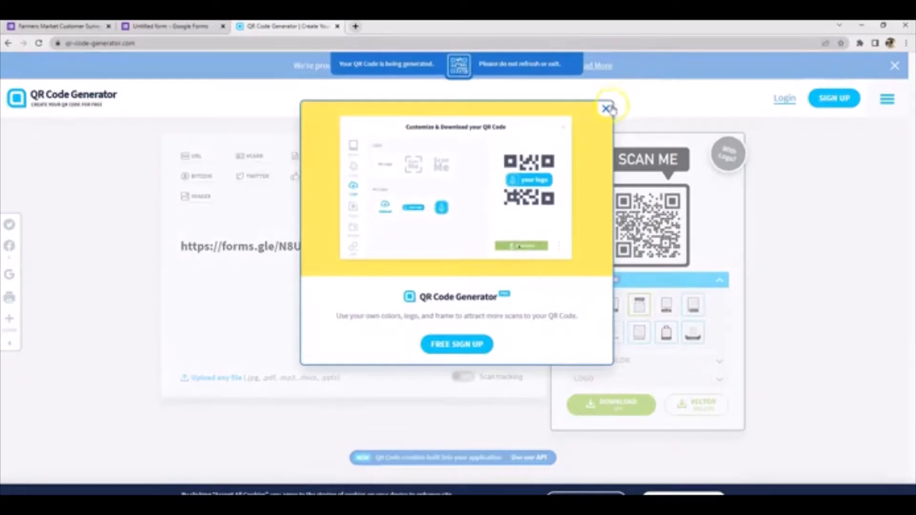
left_click(606, 109)
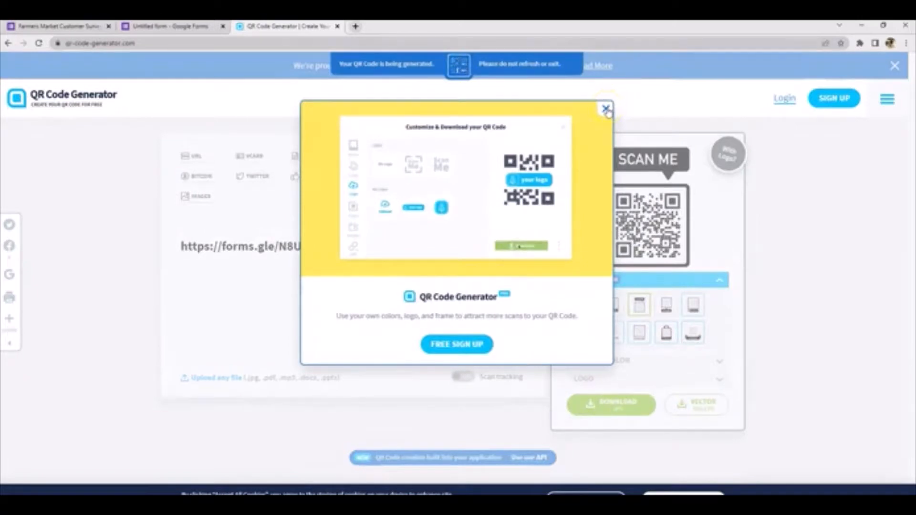
left_click(614, 407)
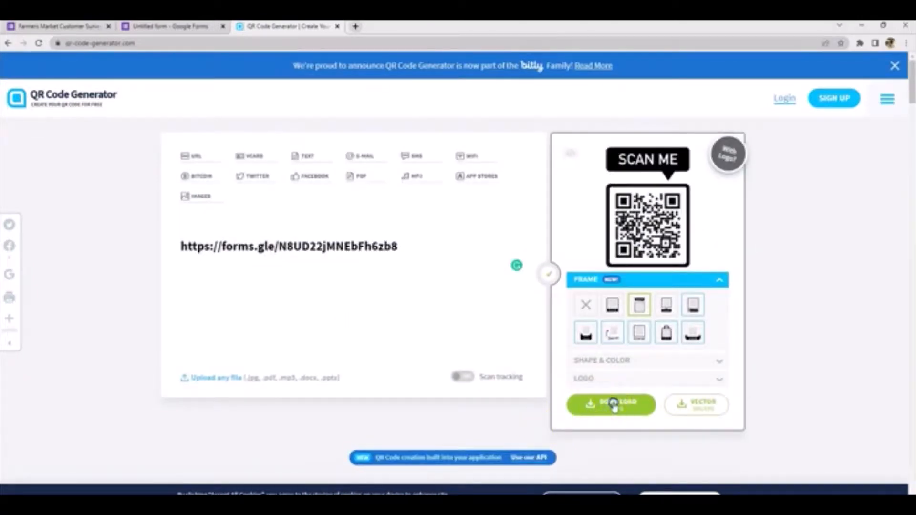
left_click(605, 108)
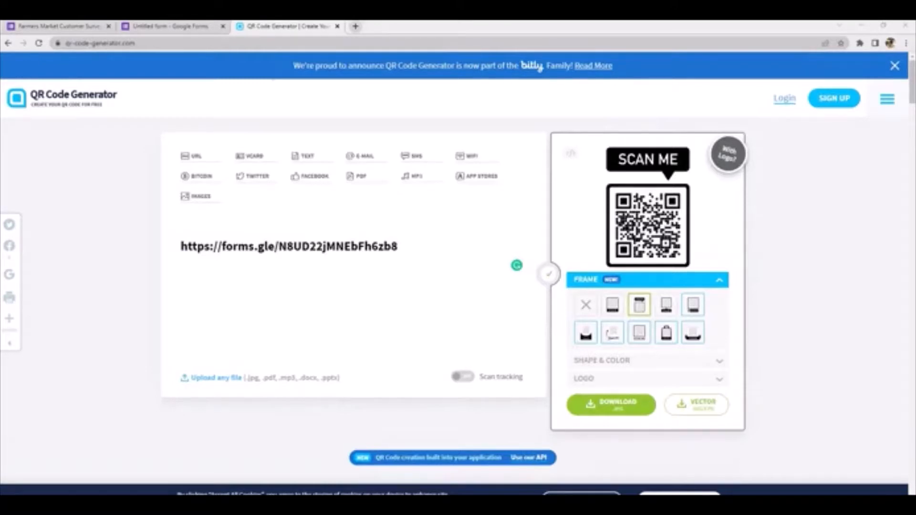
View the QR code image frame.png in Photos and return to the browser
mouse_move(549, 504)
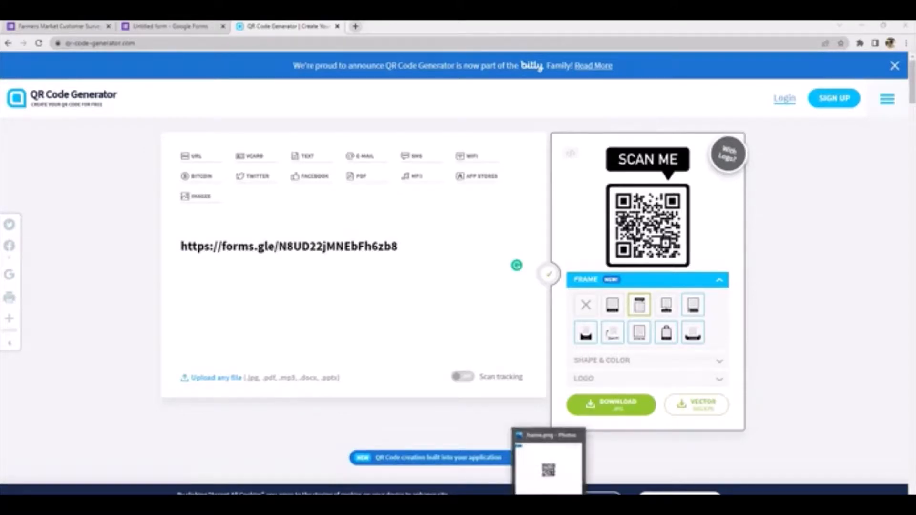
left_click(549, 470)
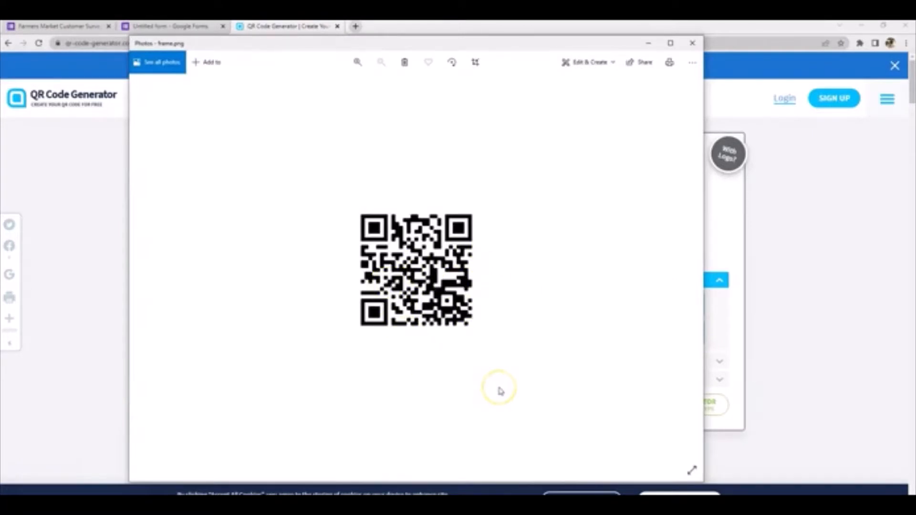
left_click(500, 388)
key("alt+Tab")
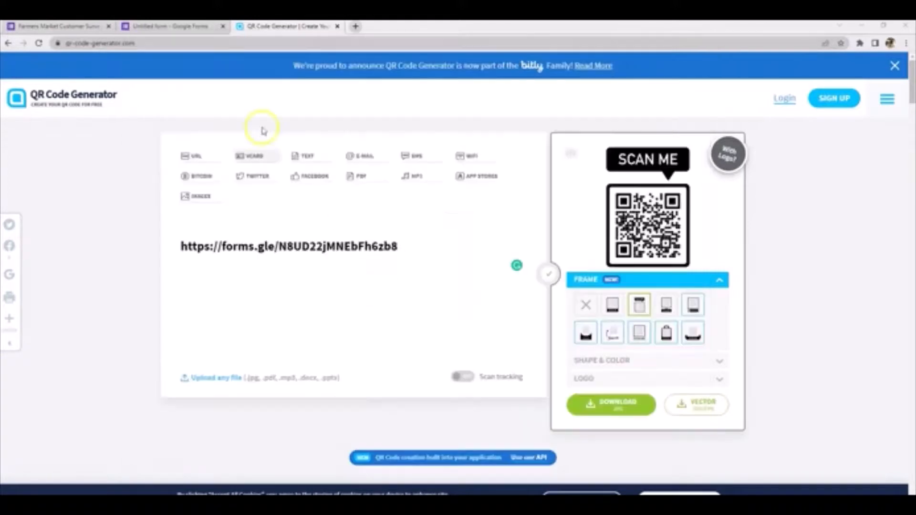
Show the responses of the Untitled form
left_click(159, 29)
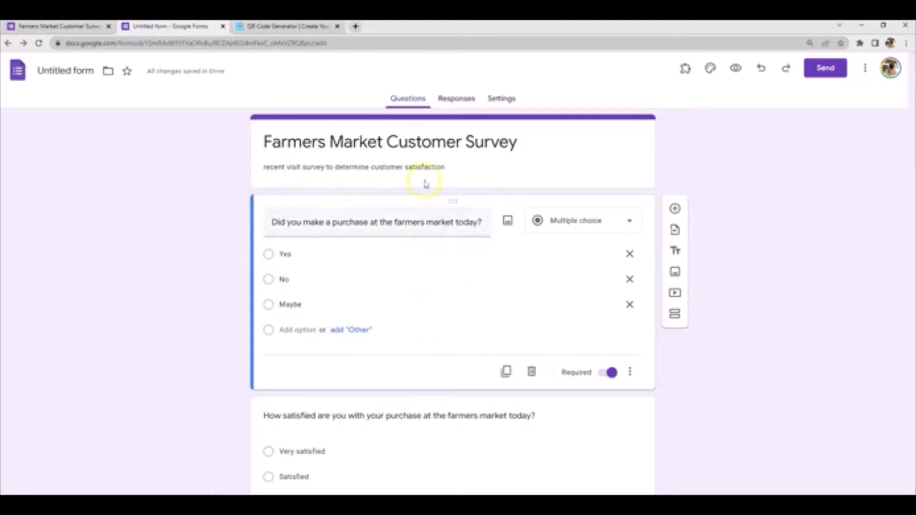
left_click(463, 102)
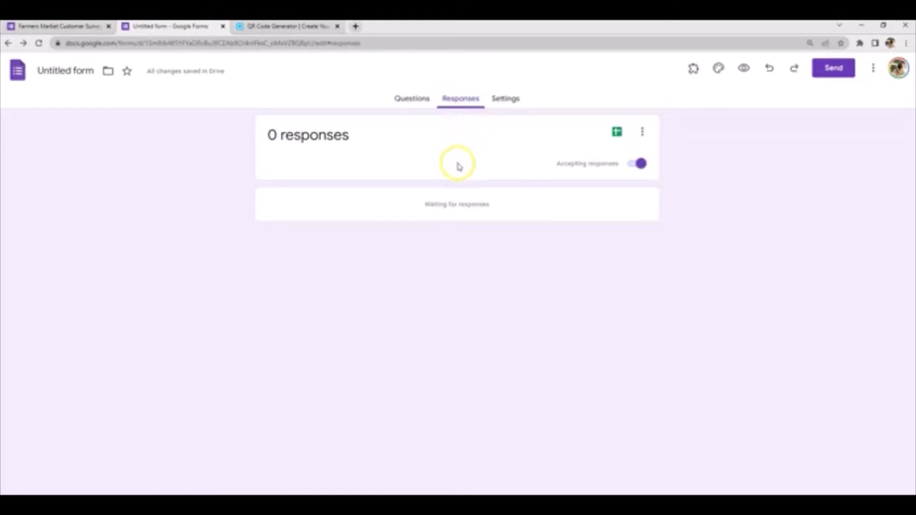
Examine the satisfaction and recommendation charts of the Farmers Market Customer Survey, and request a spreadsheet of its responses
left_click(62, 27)
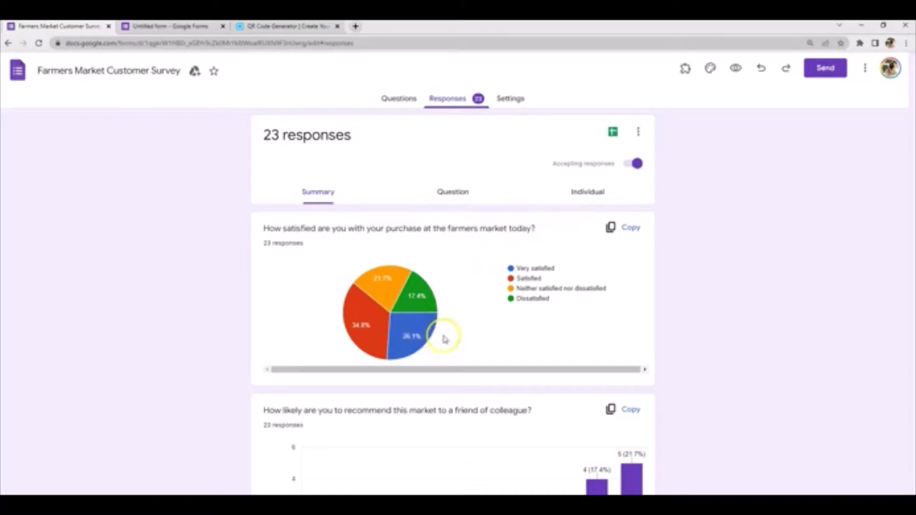
scroll(444, 337, "down", 2)
scroll(446, 339, "down", 1)
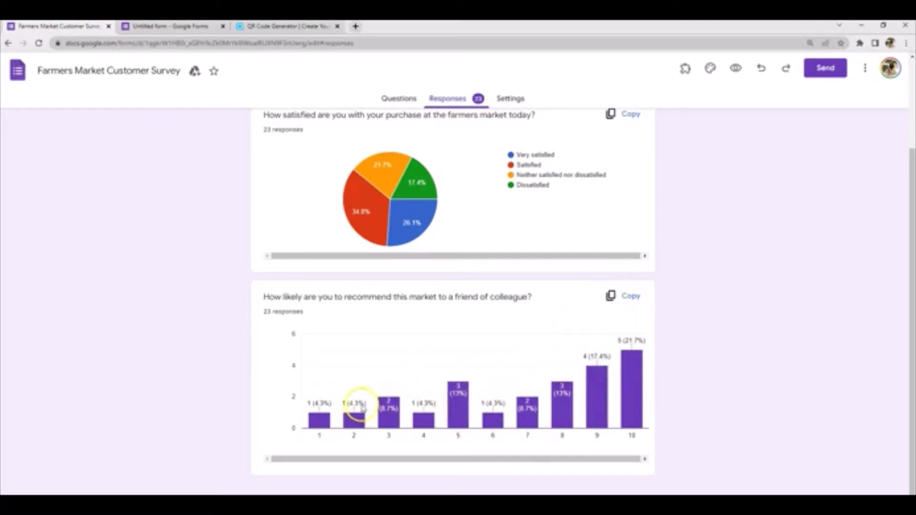
mouse_move(596, 393)
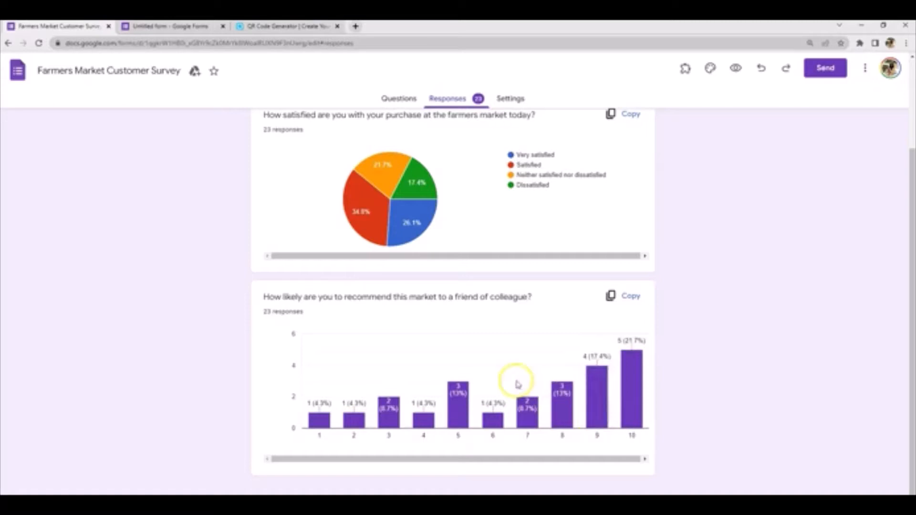
scroll(504, 310, "up", 3)
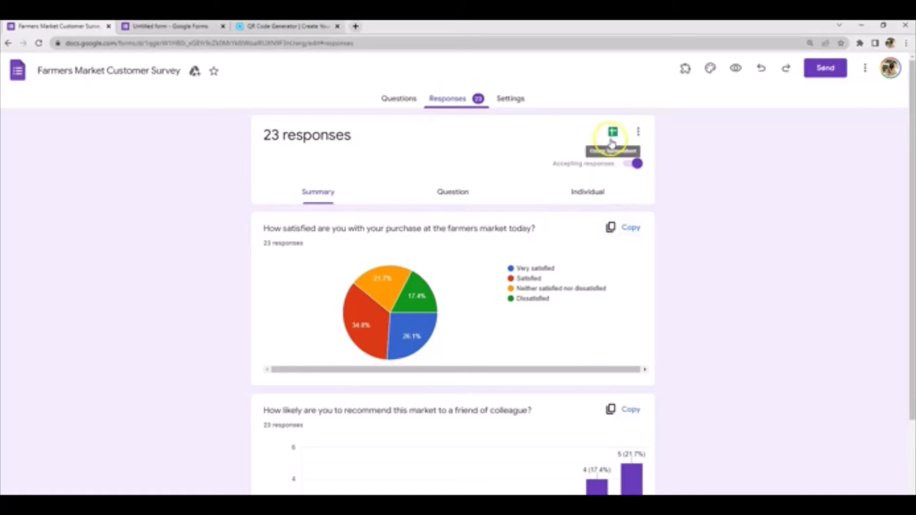
left_click(612, 136)
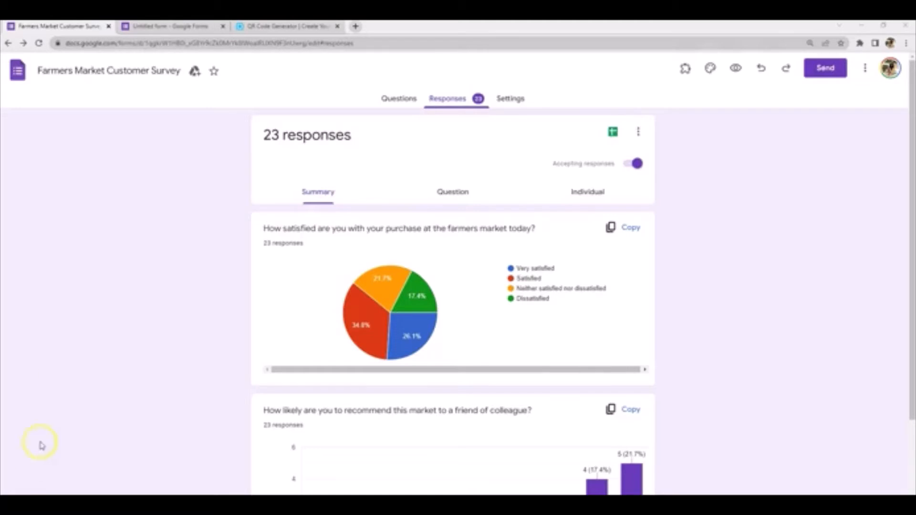
Open the Farmers Market Survey form from the Forms home page and download its responses as a zipped CSV to USB Drive (E:)
left_click(18, 72)
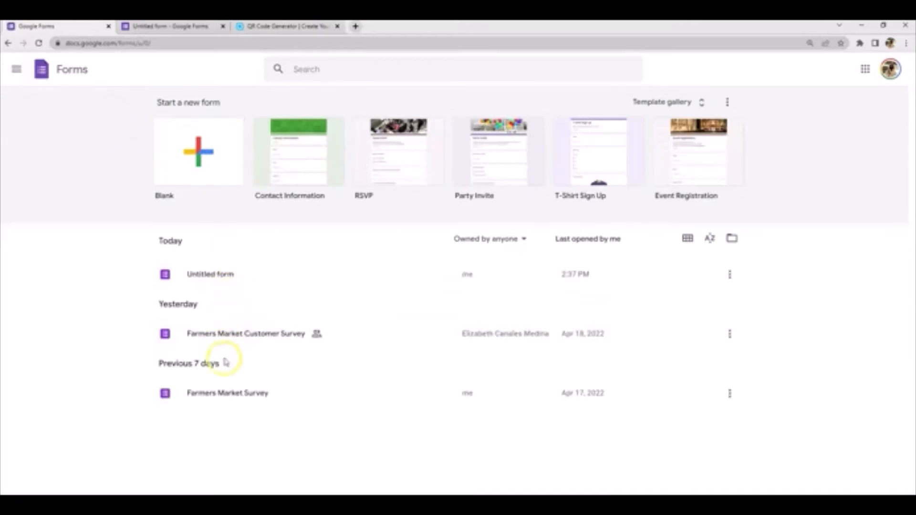
left_click(222, 391)
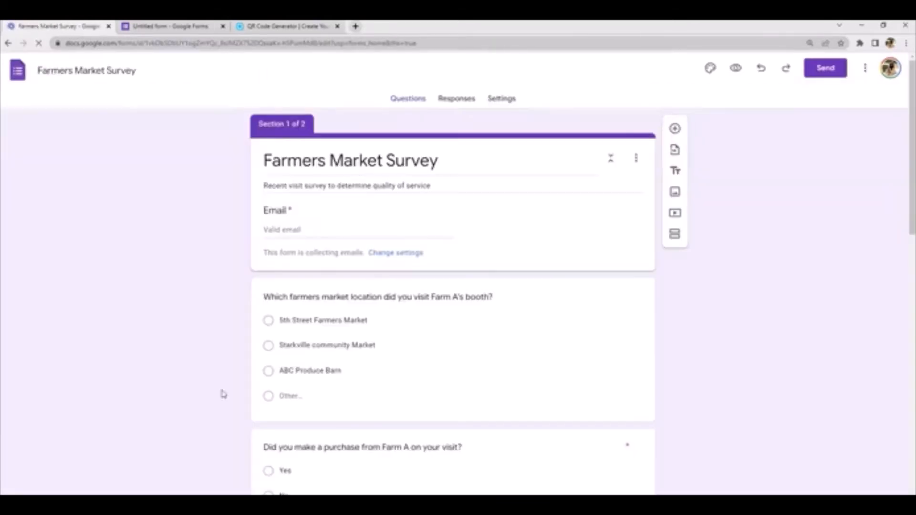
left_click(435, 103)
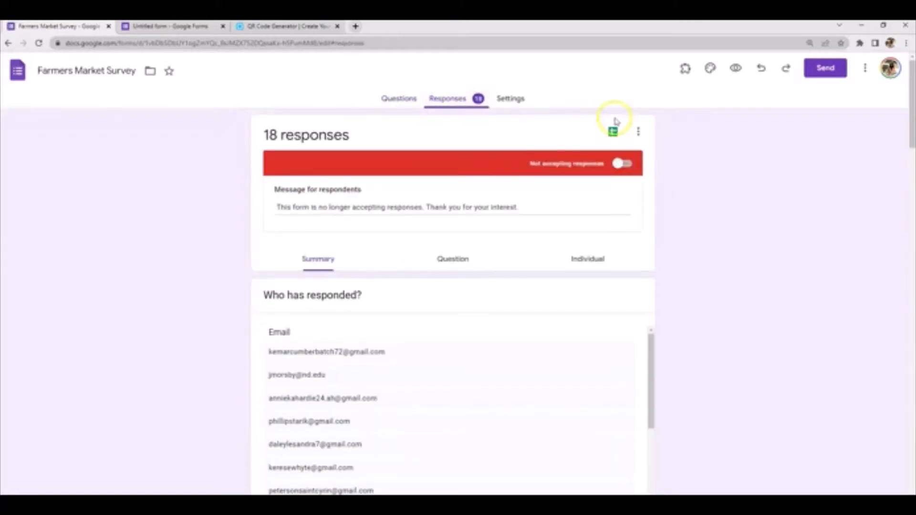
left_click(639, 134)
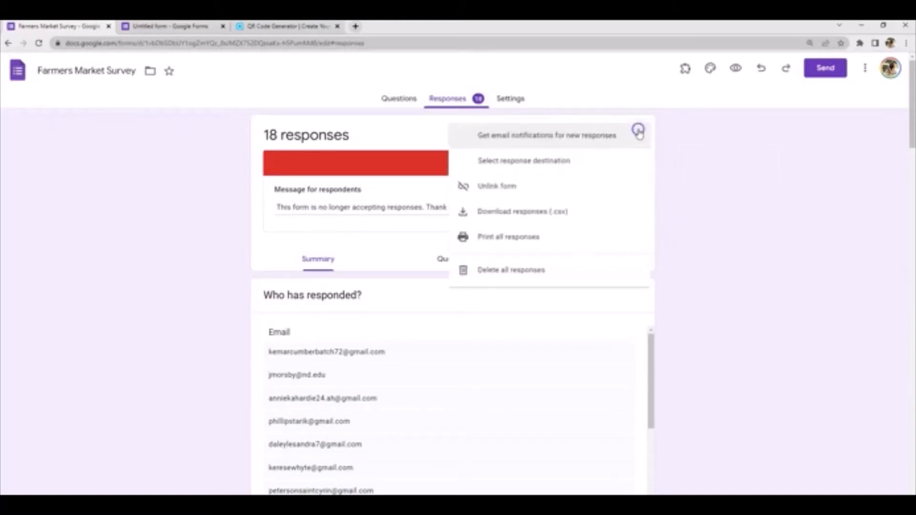
left_click(514, 212)
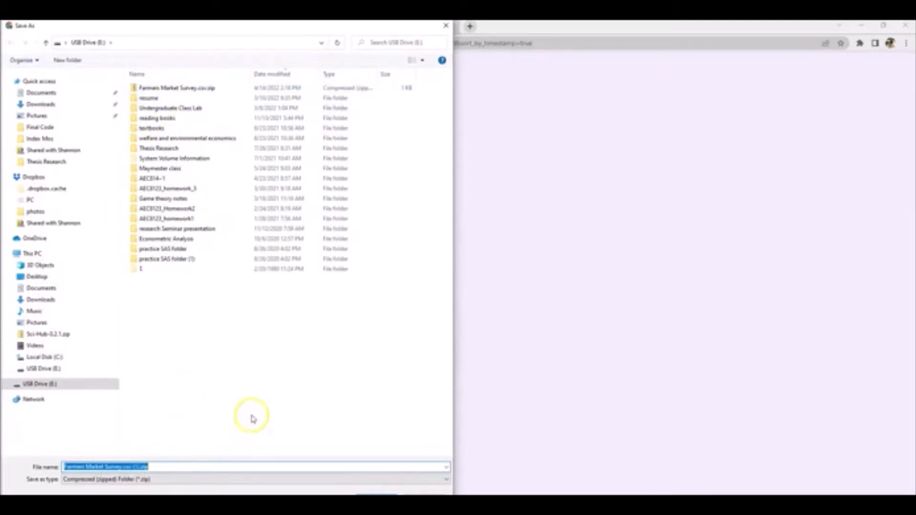
key("Return")
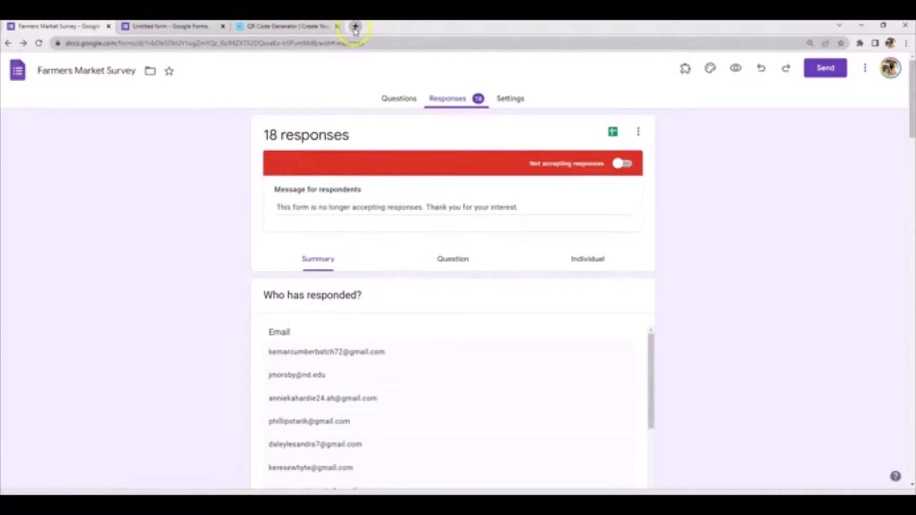
Open Google Contacts from the Google apps in a new browser tab
left_click(355, 27)
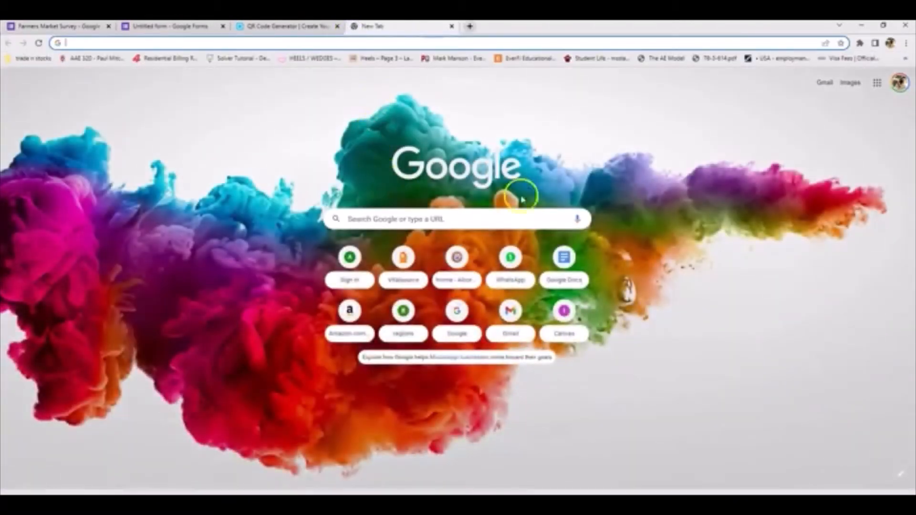
left_click(876, 84)
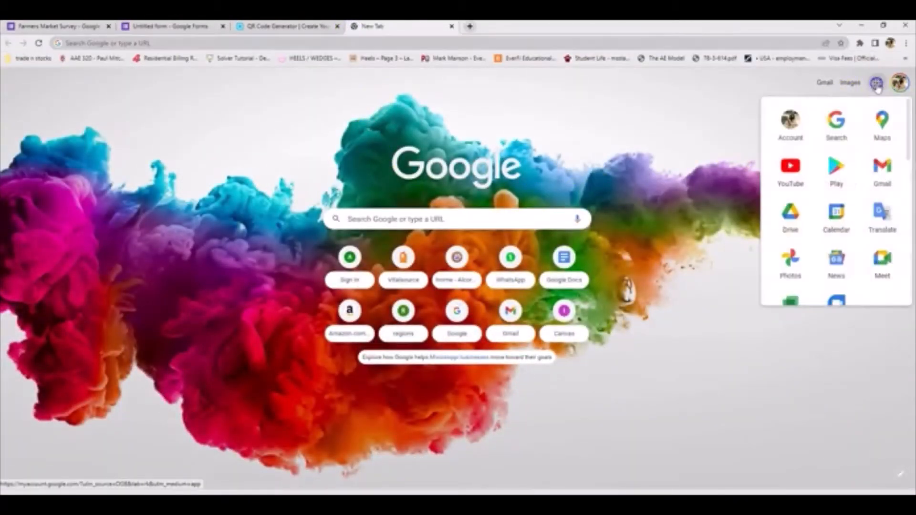
scroll(838, 174, "down", 4)
left_click(882, 217)
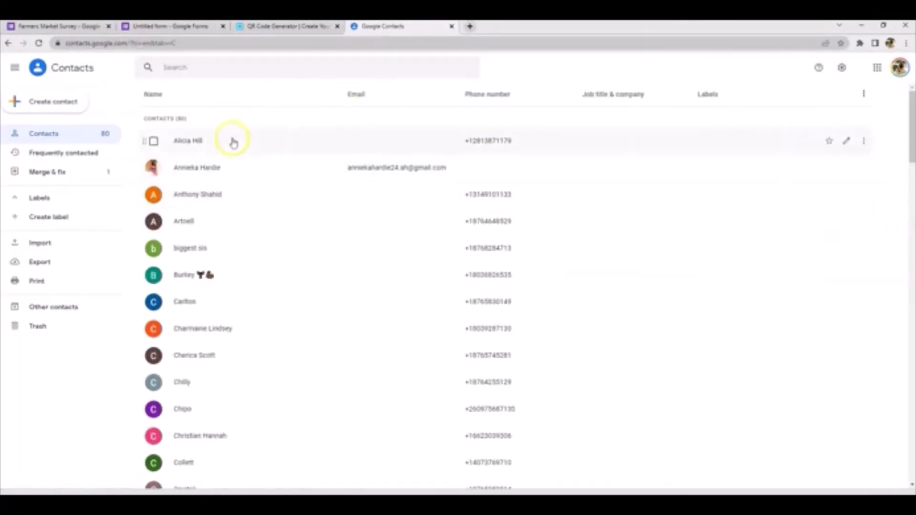
Import contacts from the Farmers Market Survey.csv file on USB Drive (E:)
left_click(37, 244)
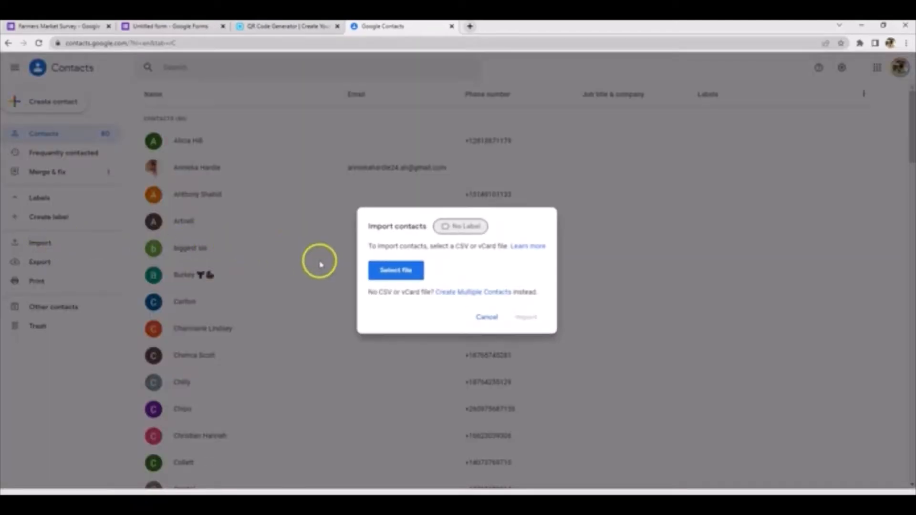
left_click(395, 270)
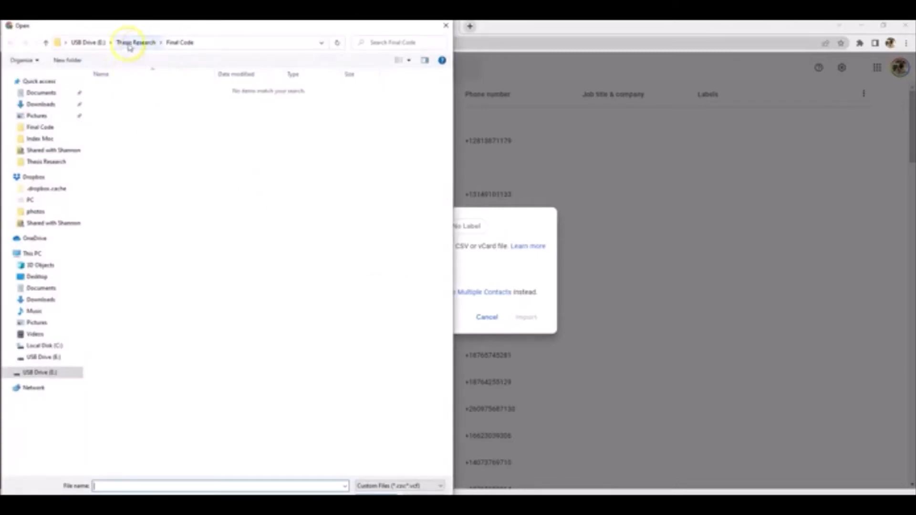
left_click(87, 42)
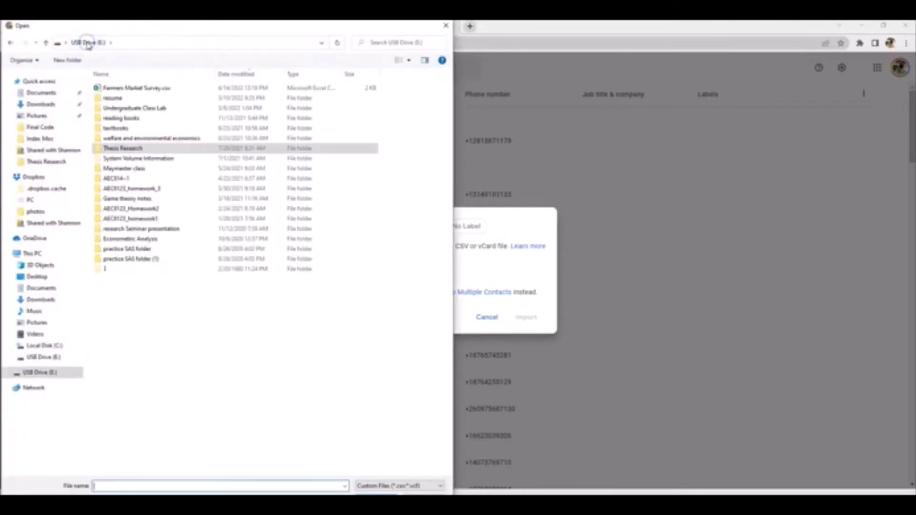
double_click(130, 91)
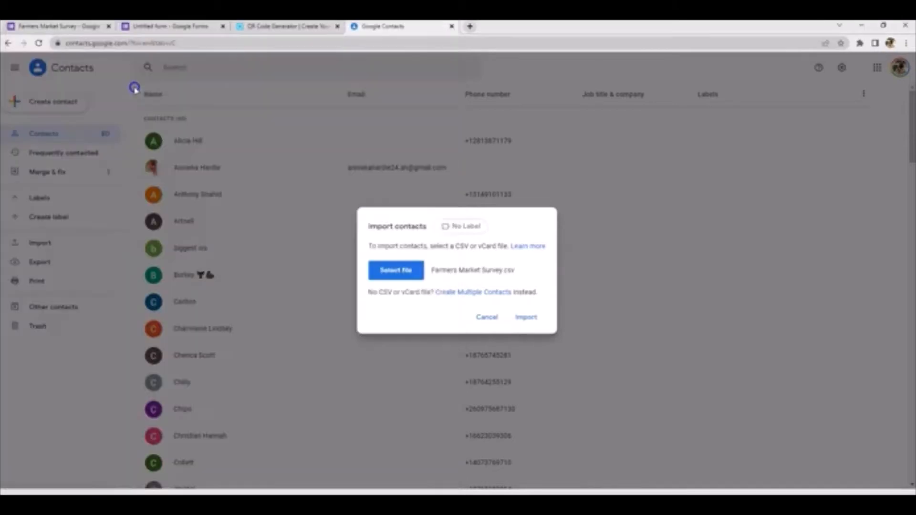
left_click(528, 320)
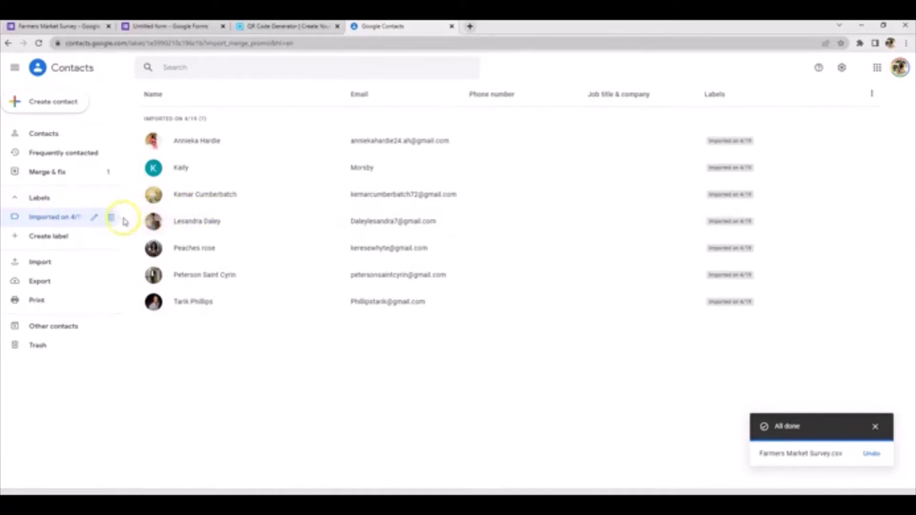
Rename the label of the imported contacts to "farmers market survey" and dismiss the import notification
left_click(96, 217)
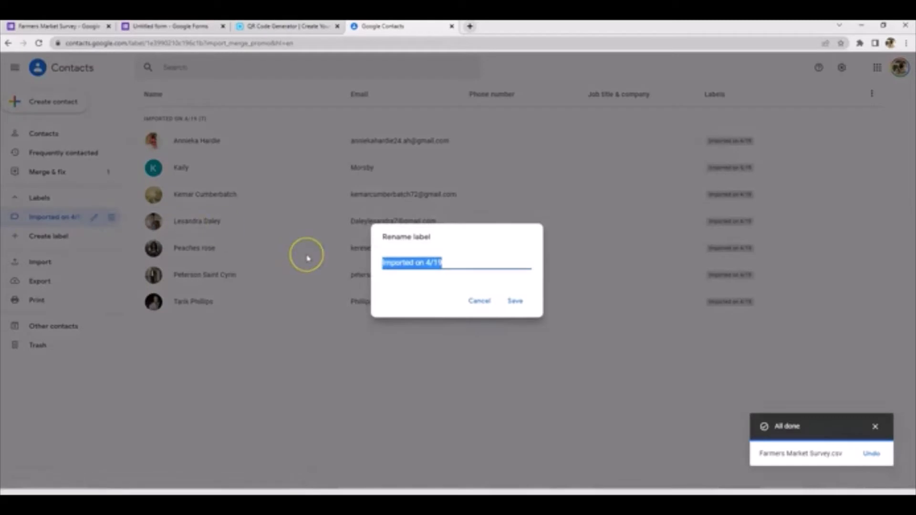
key("BackSpace")
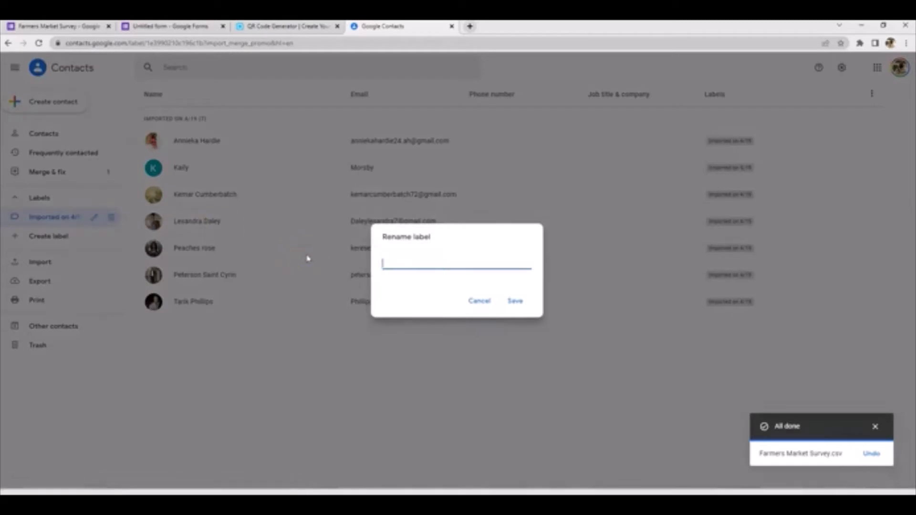
key("ctrl+v")
left_click(513, 302)
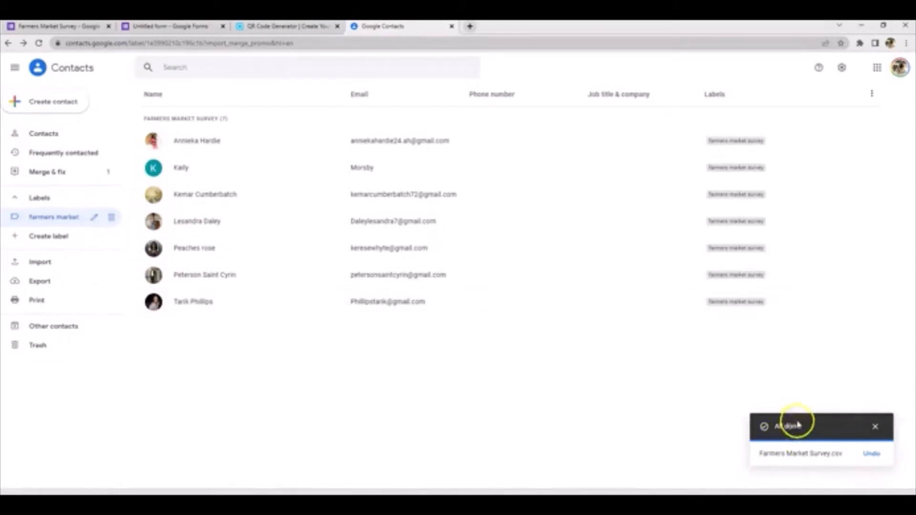
left_click(874, 427)
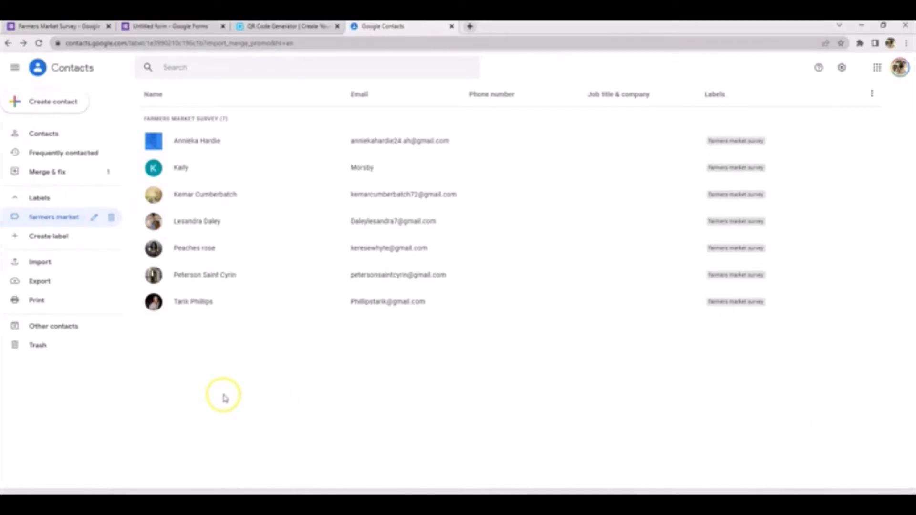
Select all contacts under the farmers market survey label and start a new email to them
left_click(154, 142)
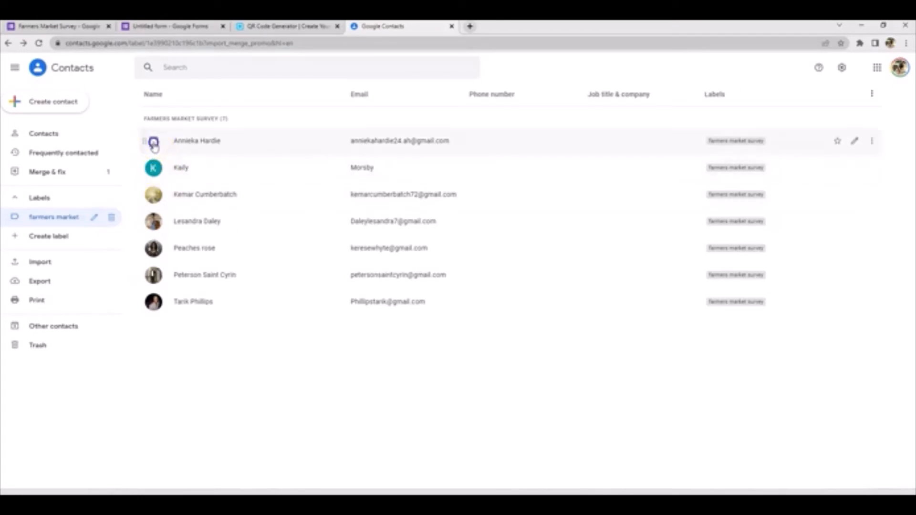
left_click(165, 94)
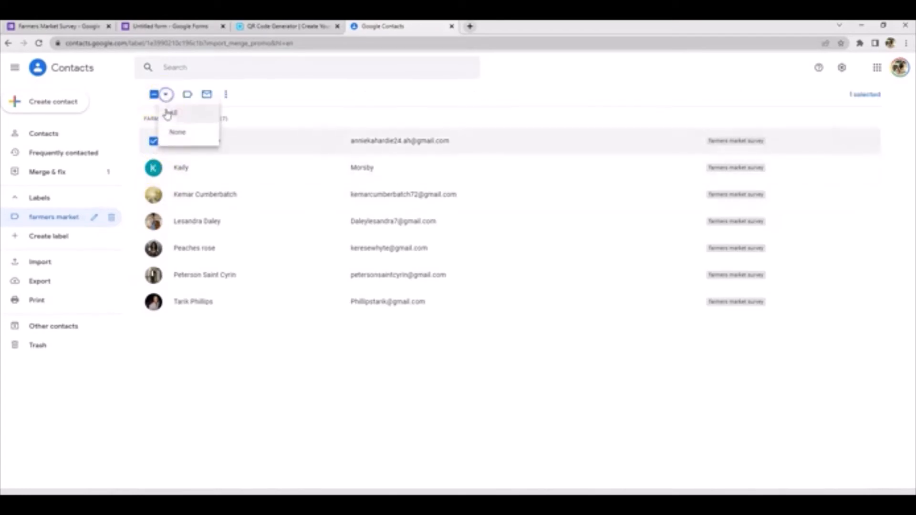
left_click(171, 116)
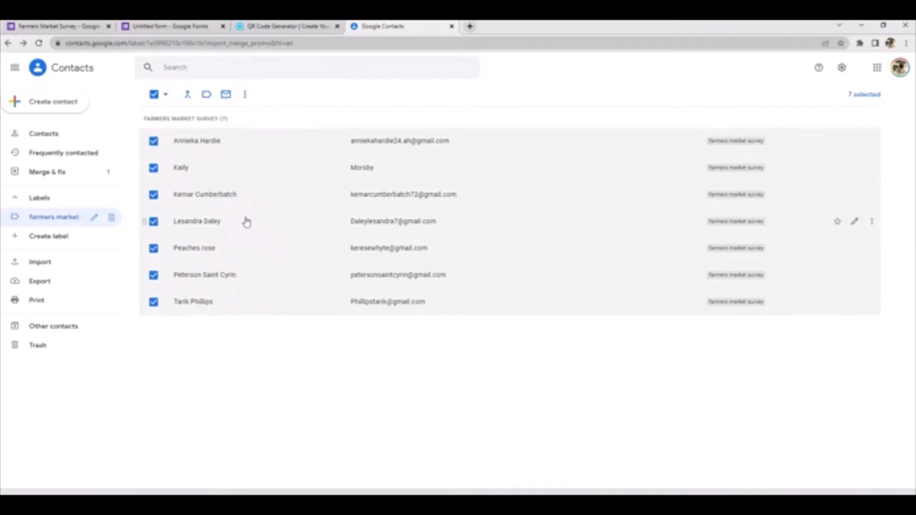
left_click(225, 94)
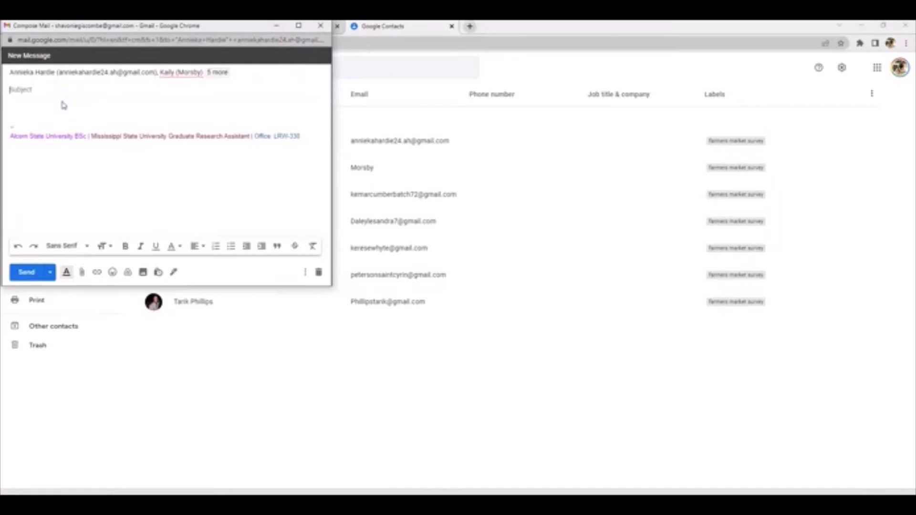
Give the new email the subject "Farmers Market Promotion", correcting its capitalization
type("Farmers MArket")
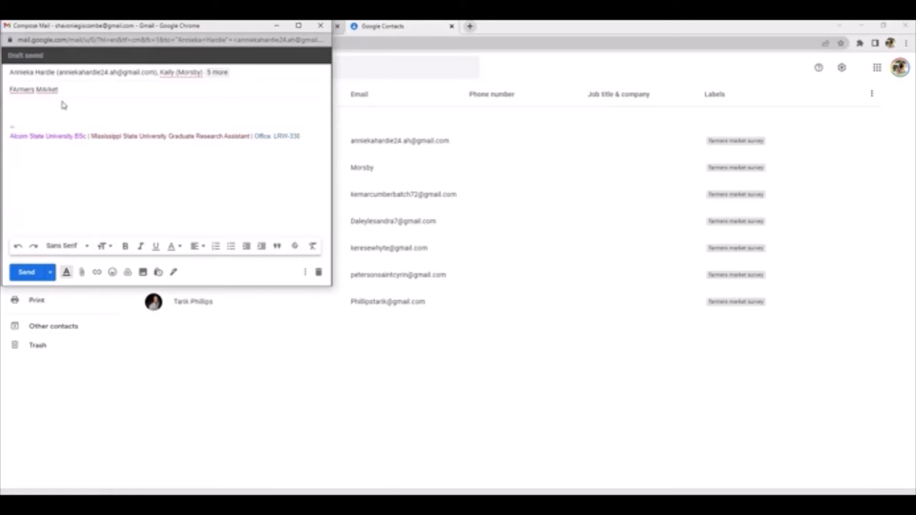
type(" Promotion")
left_click(47, 92)
key("BackSpace")
type("a")
left_click(17, 90)
key("BackSpace")
type("a")
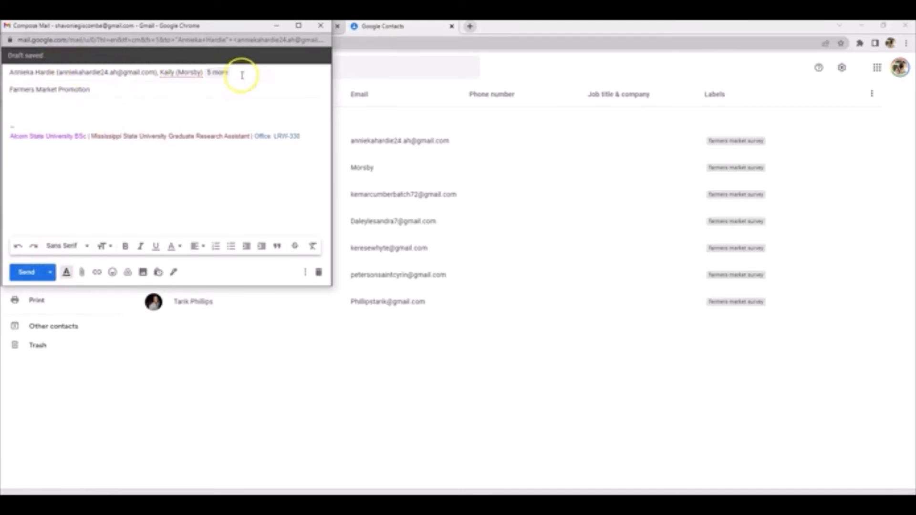
Close the email draft and Google Contacts, returning to the Farmers Market Survey responses in Google Forms
left_click(320, 28)
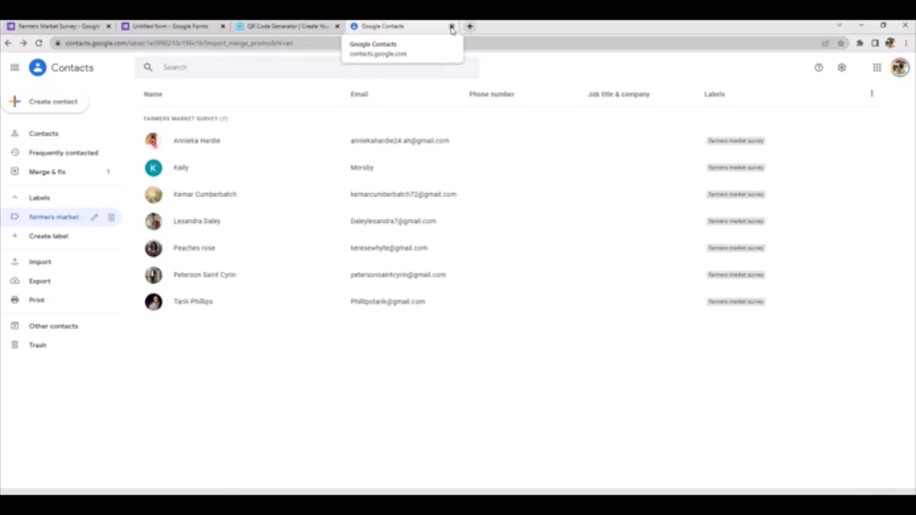
left_click(451, 27)
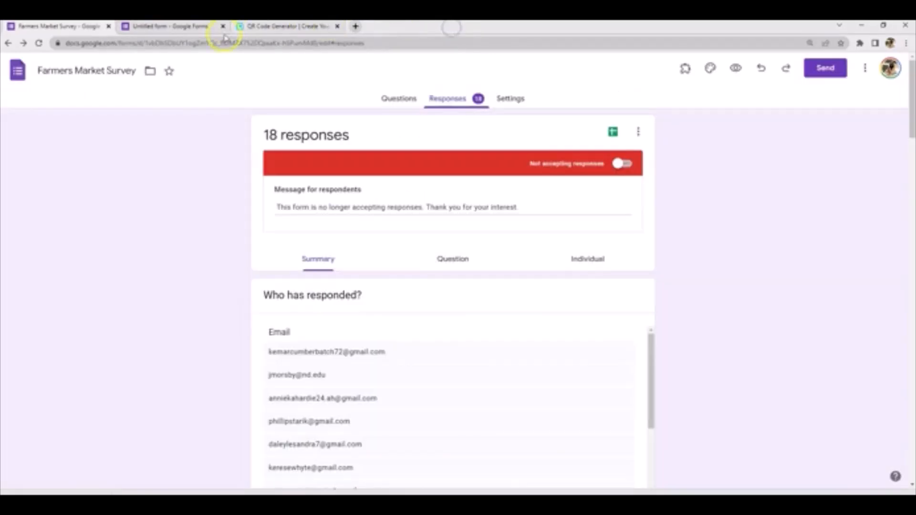